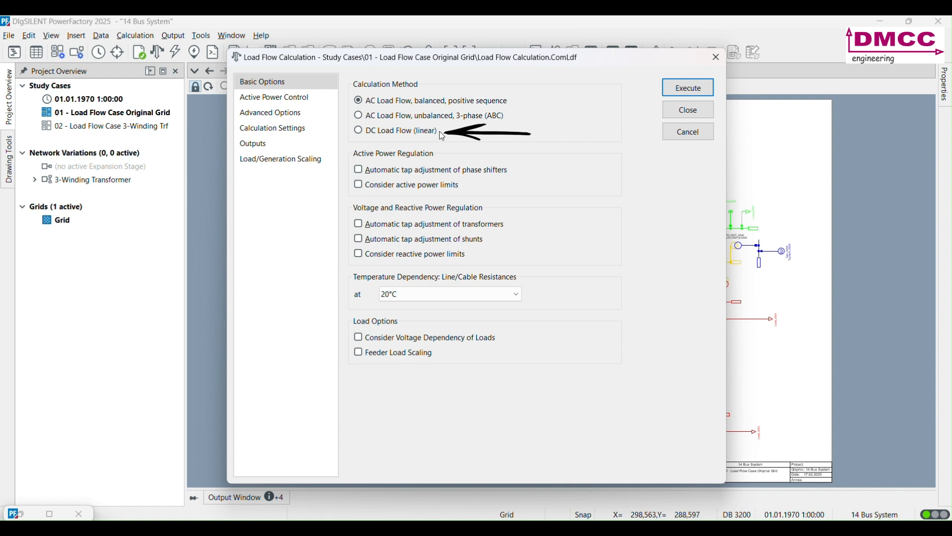
# - Run the load flow with the DC (linear) method and inspect the active power and voltage angle results at Gen_0002's busbar
pyautogui.click(359, 132)
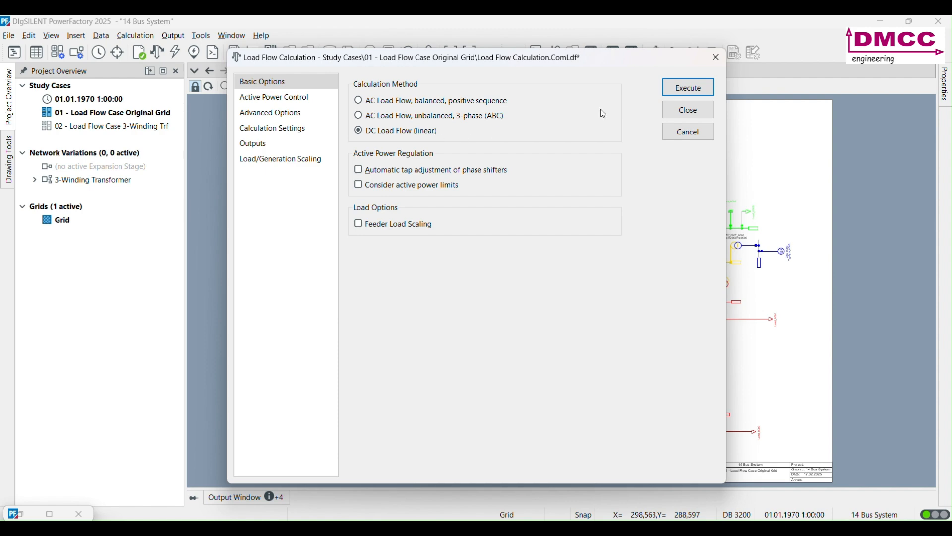
pyautogui.click(688, 88)
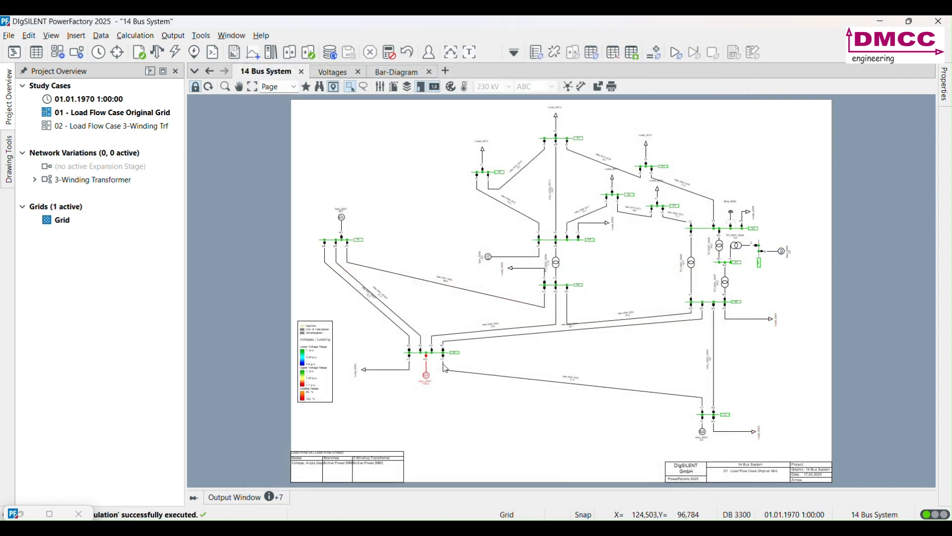
pyautogui.scroll(6, 444, 365)
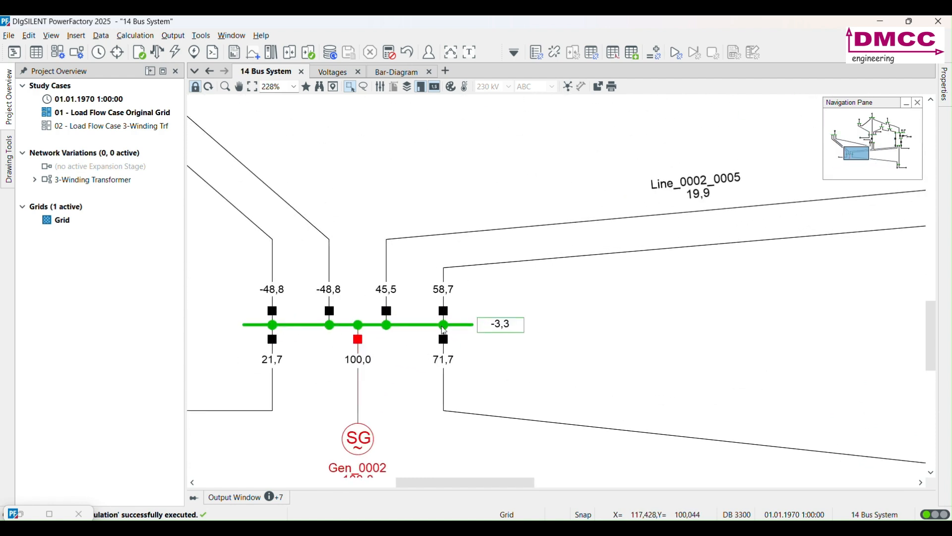
pyautogui.moveTo(452, 294)
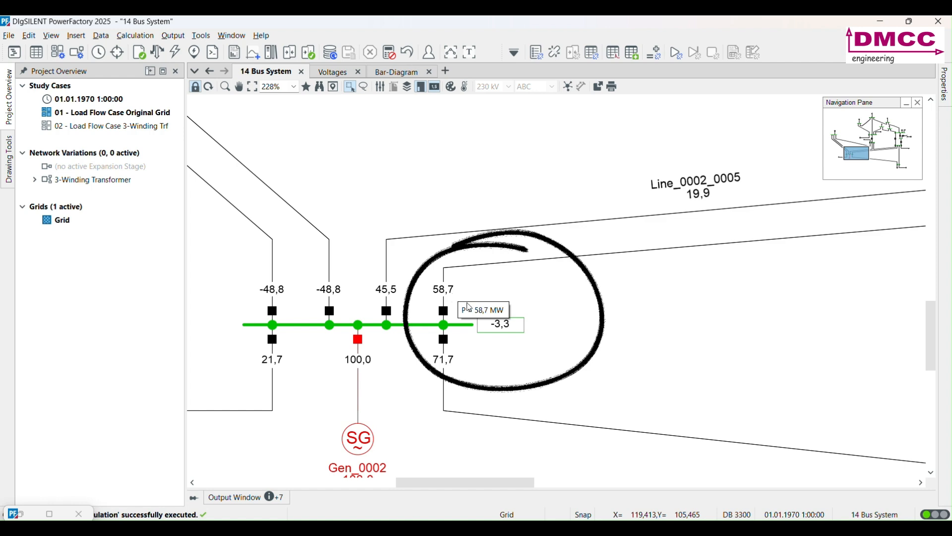
pyautogui.moveTo(520, 328)
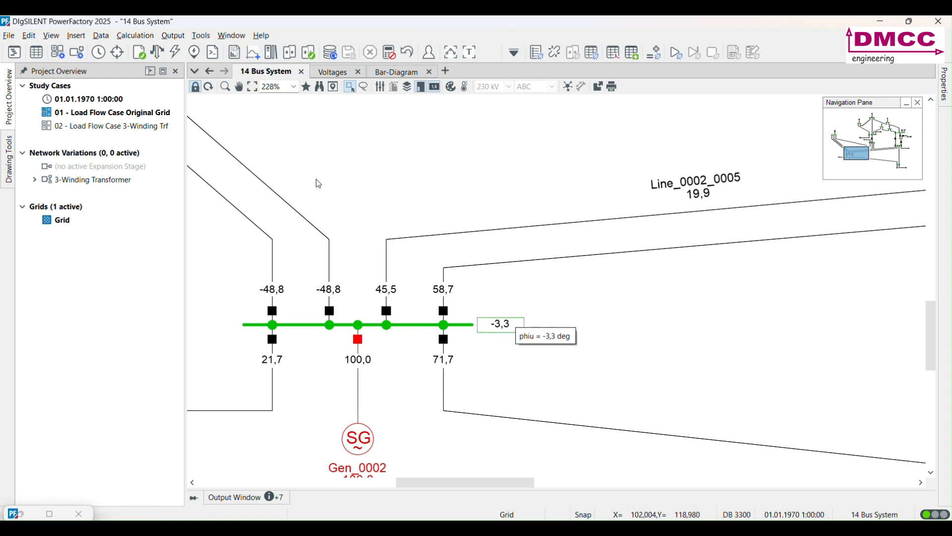
# - Set the load flow method to AC balanced, positive sequence, and enable automatic tap adjustment of phase shifters without running the calculation
pyautogui.click(157, 51)
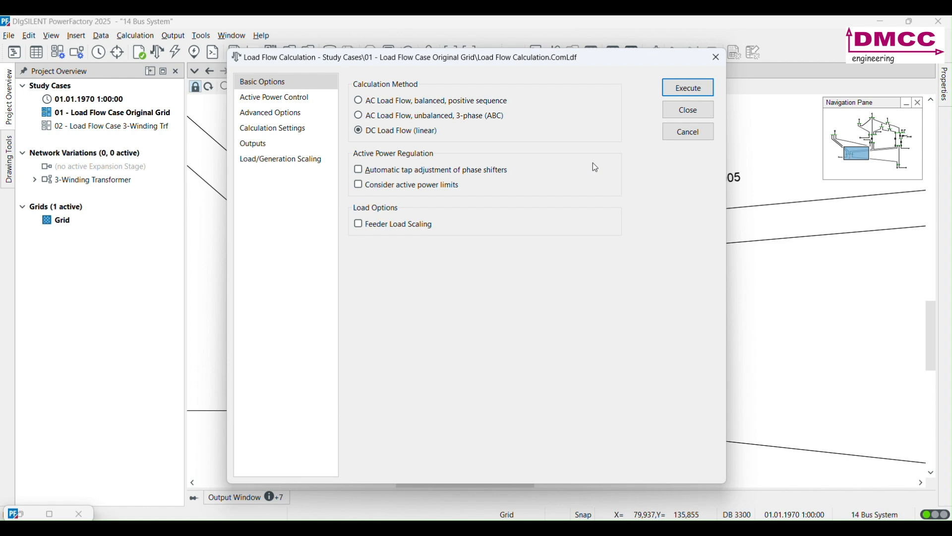
pyautogui.click(497, 102)
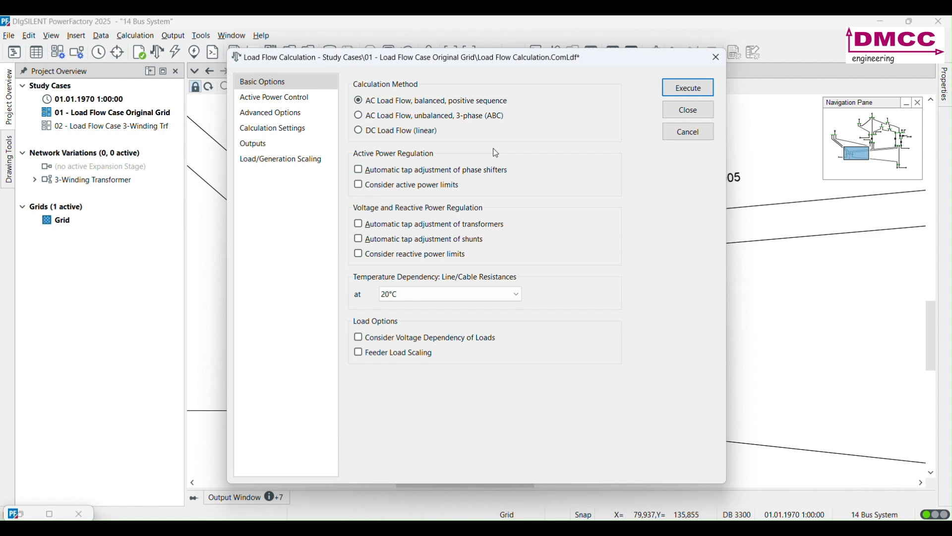
pyautogui.click(358, 172)
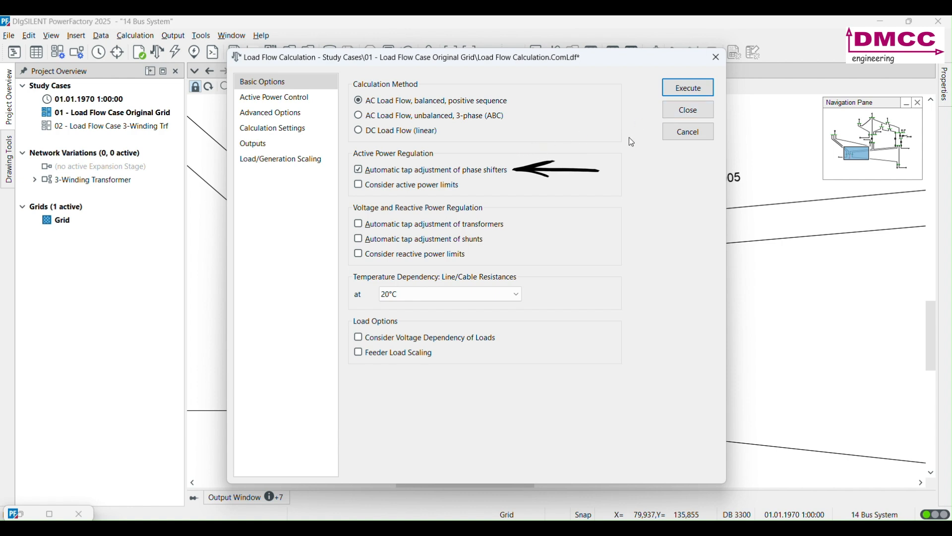
pyautogui.click(689, 110)
# - Examine the load flow tap changer settings in the equipment type of transformer Trf_0005_0006, leaving them unmodified
pyautogui.scroll(-3, 552, 172)
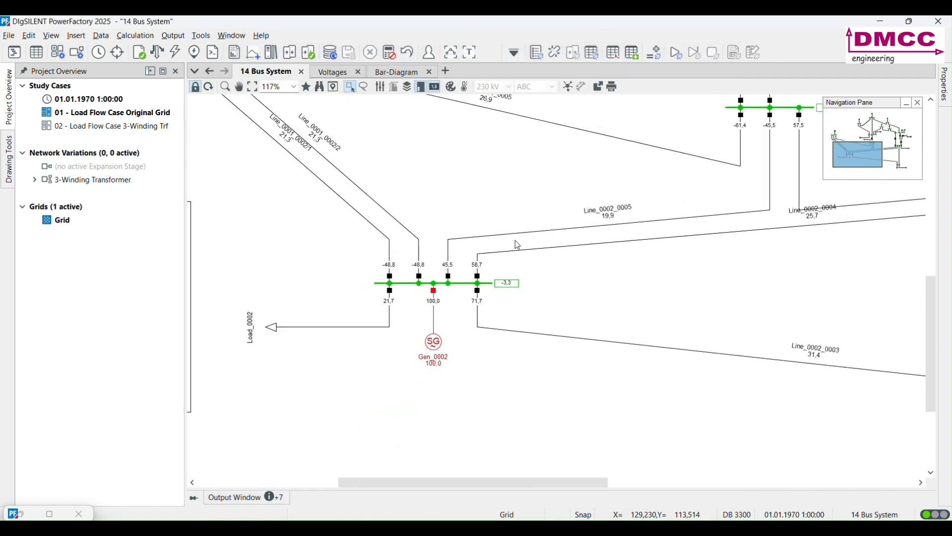
pyautogui.scroll(-3, 535, 248)
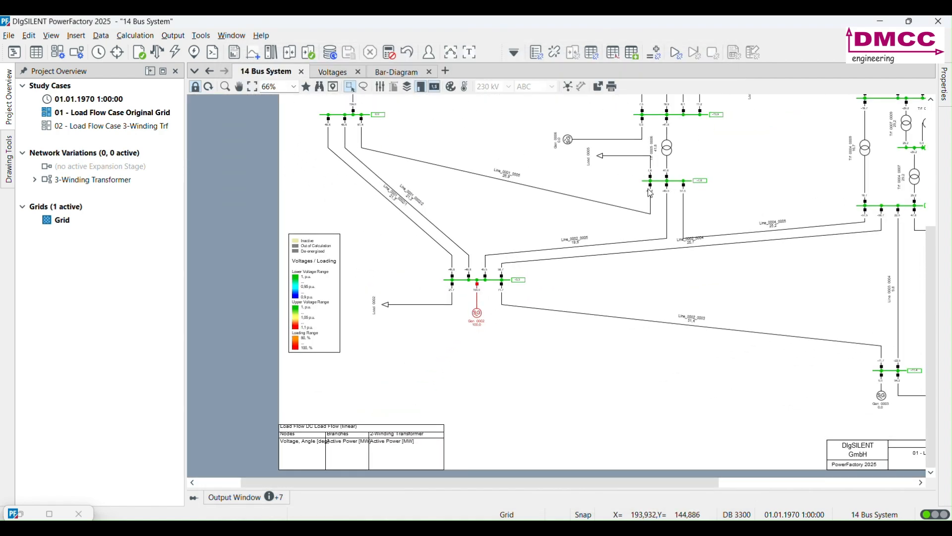
pyautogui.click(672, 154)
pyautogui.doubleClick(672, 154)
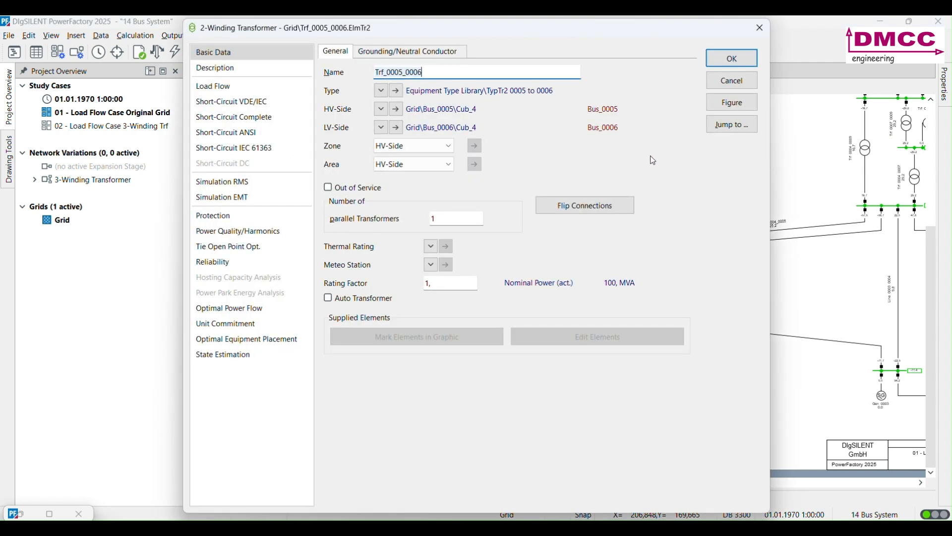
pyautogui.click(396, 93)
pyautogui.click(208, 143)
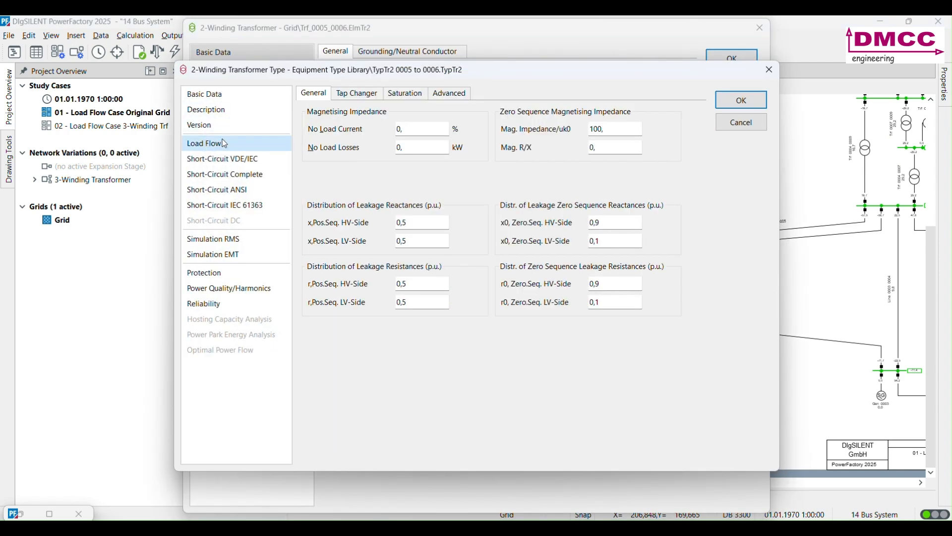
pyautogui.click(353, 96)
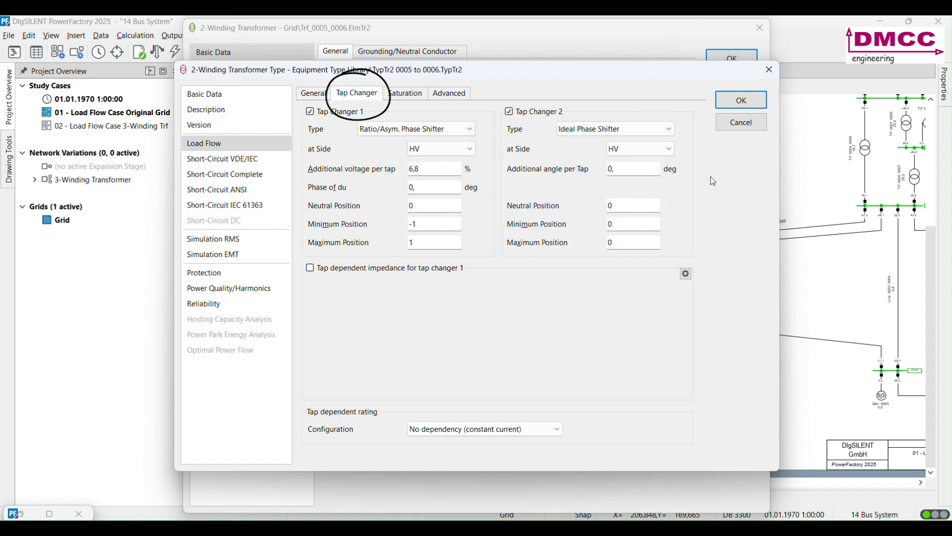
pyautogui.click(738, 128)
# - View the automatic tap changing options for Tap Changer 1 of transformer Trf_0005_0006 by enabling them temporarily, and discard the change
pyautogui.click(229, 87)
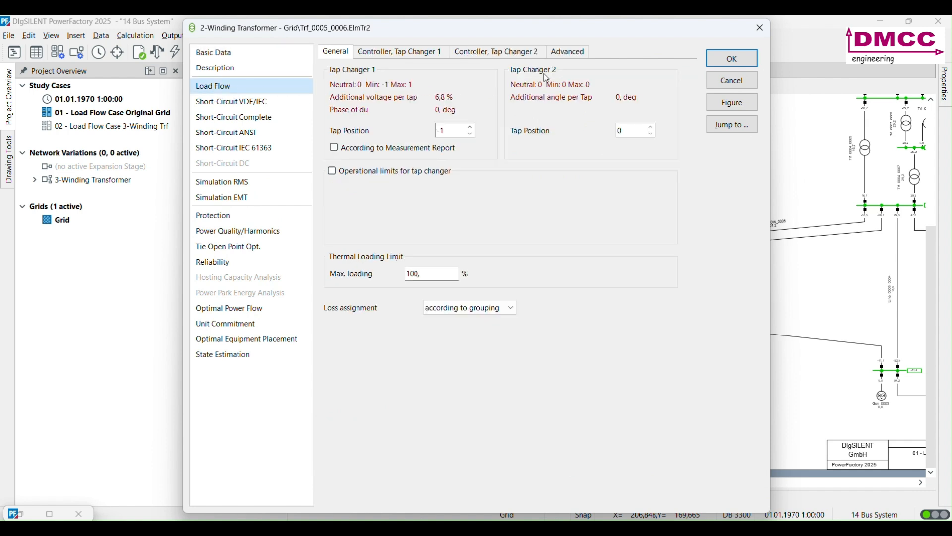
pyautogui.click(418, 51)
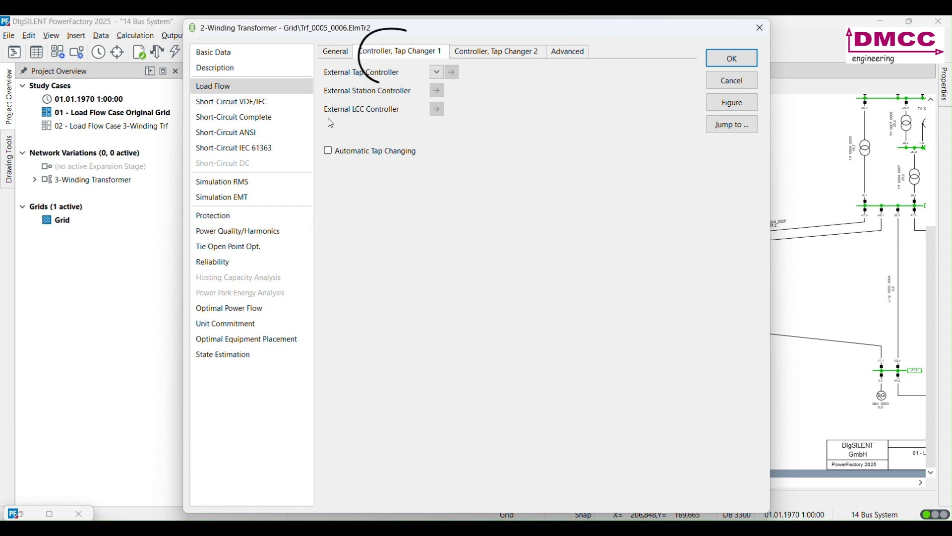
pyautogui.click(329, 153)
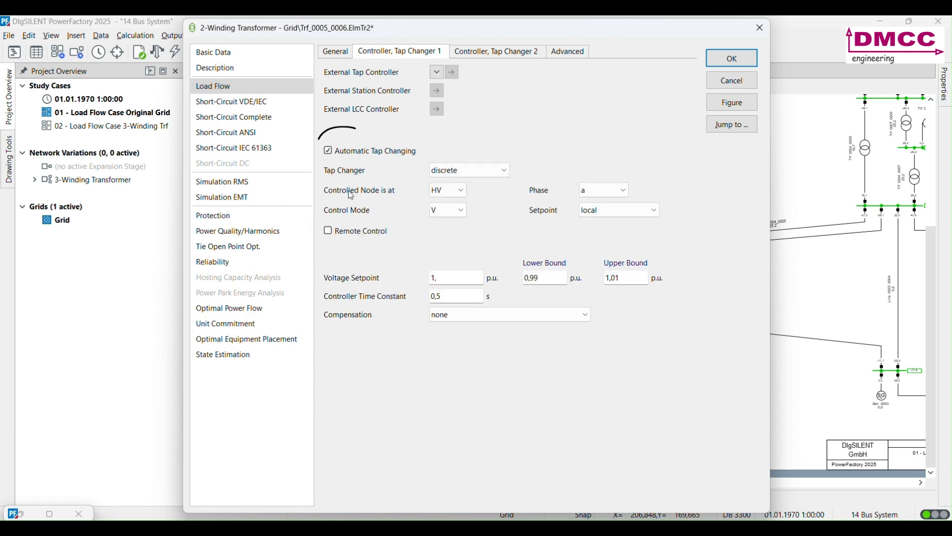
pyautogui.click(718, 88)
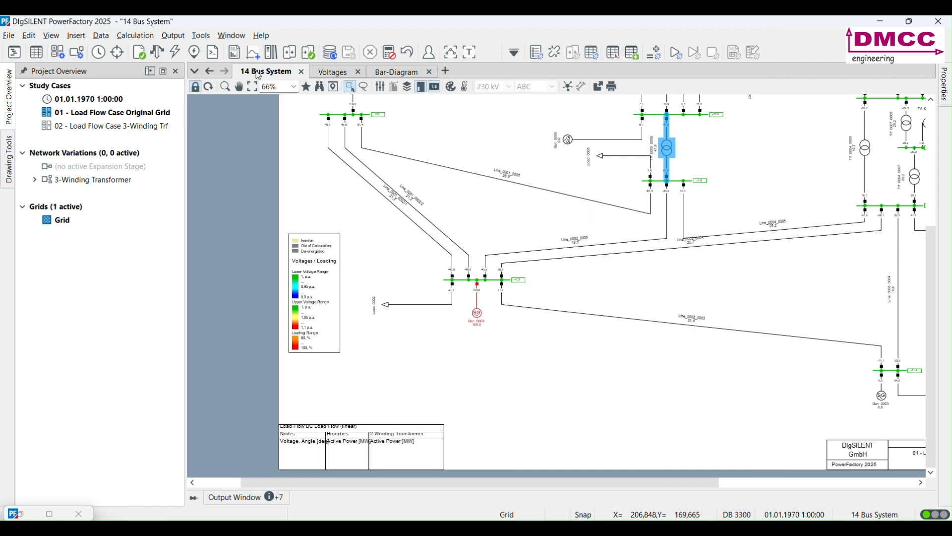
# - Disable automatic tap adjustment of phase shifters in the load flow settings and keep the change without running the calculation
pyautogui.click(168, 57)
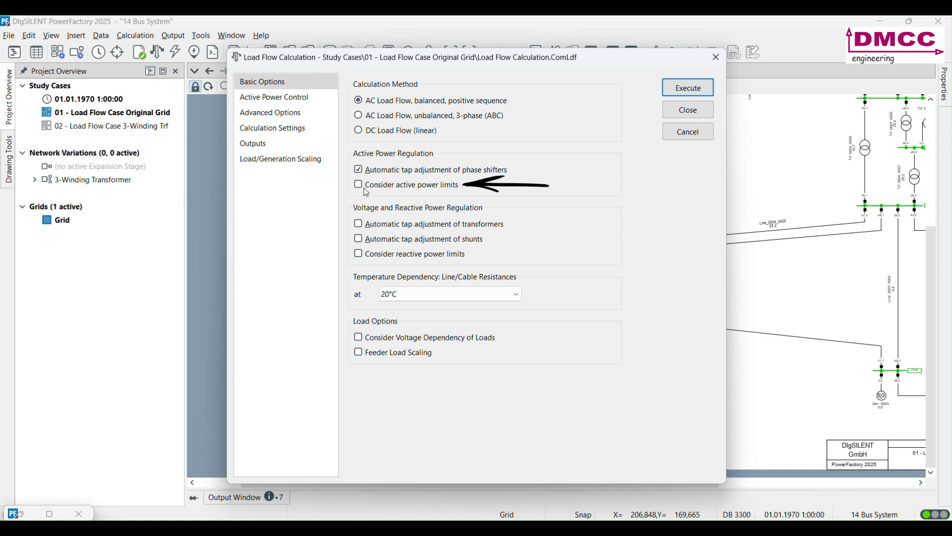
pyautogui.click(359, 170)
pyautogui.click(688, 132)
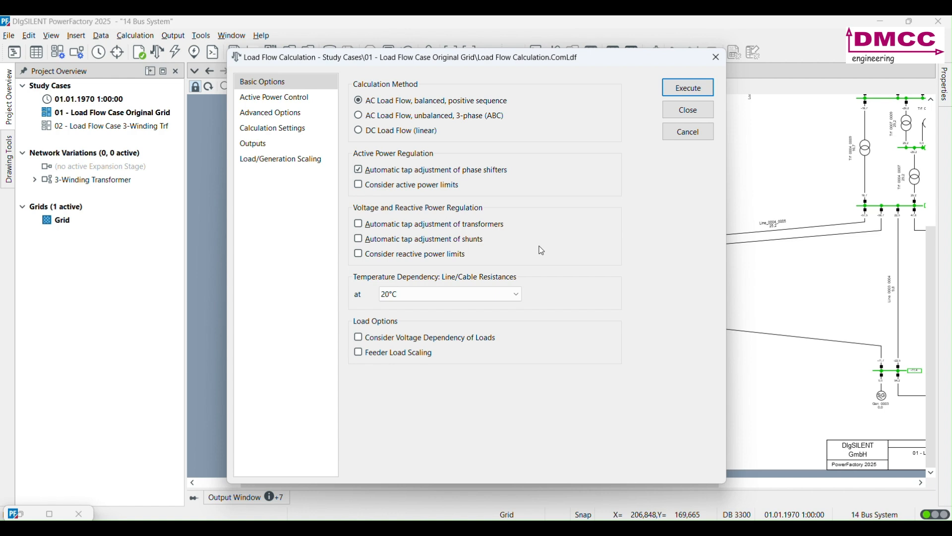
pyautogui.click(359, 171)
pyautogui.click(687, 113)
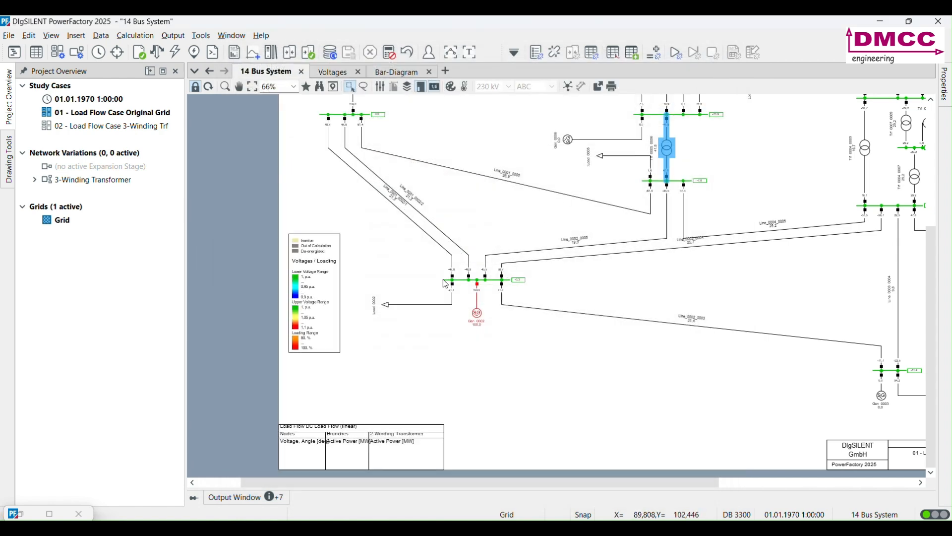
# - Examine the load flow dispatch and active power operational limits of generator Gen_0002 without modifying them
pyautogui.doubleClick(477, 314)
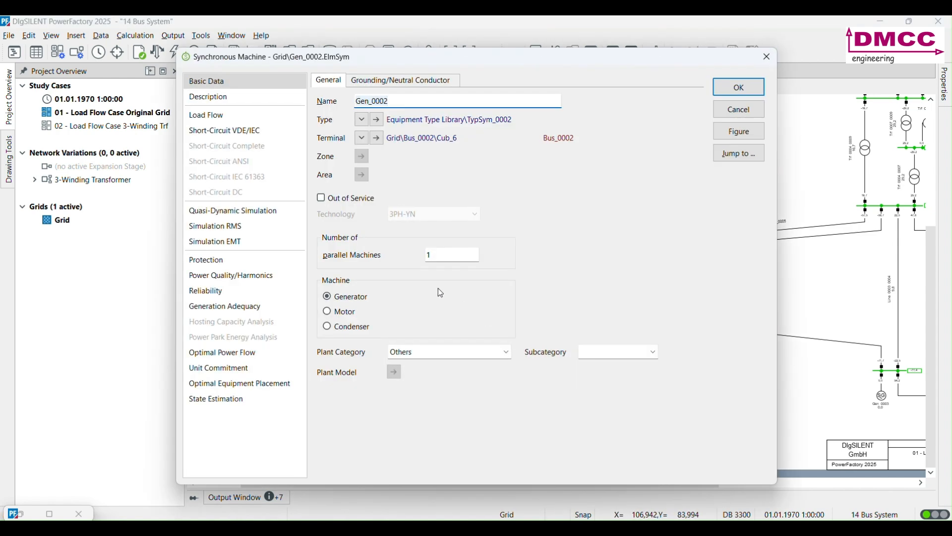
pyautogui.click(243, 117)
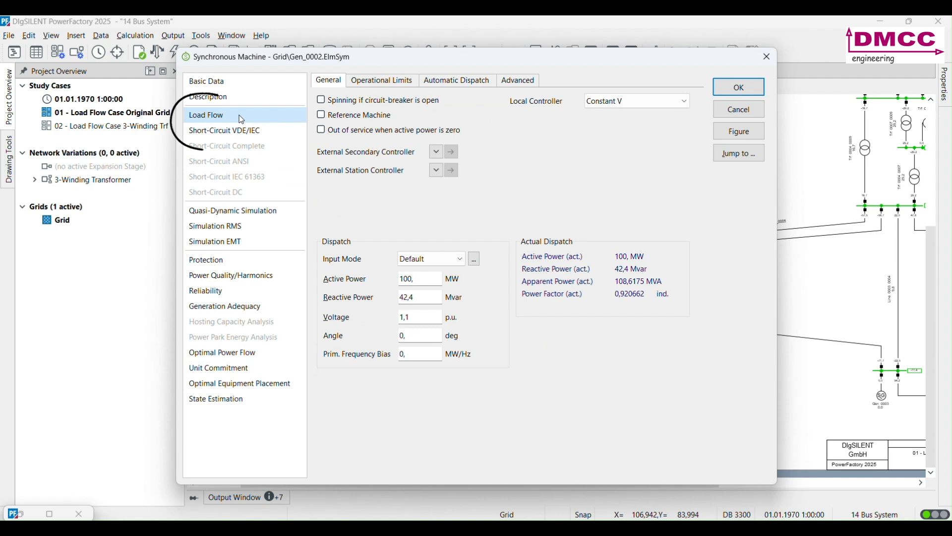
pyautogui.click(413, 83)
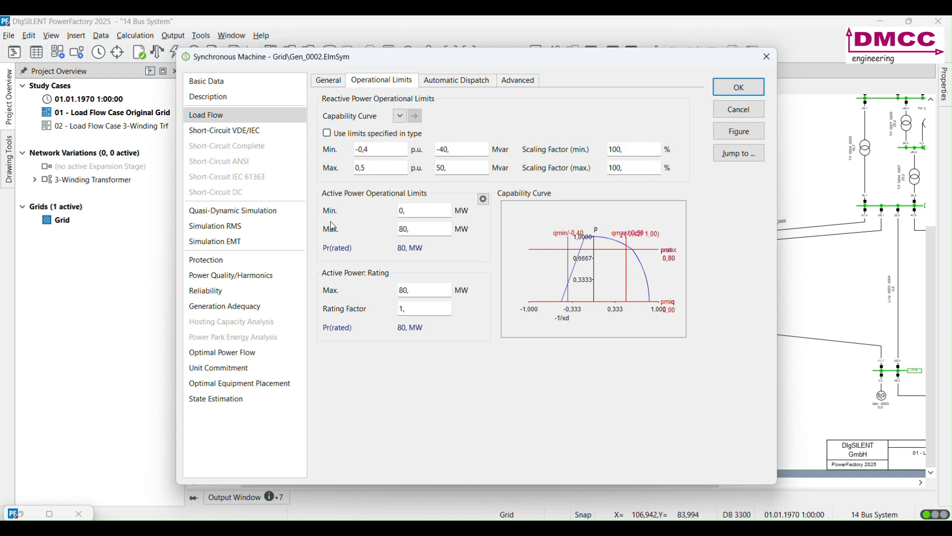
pyautogui.click(739, 153)
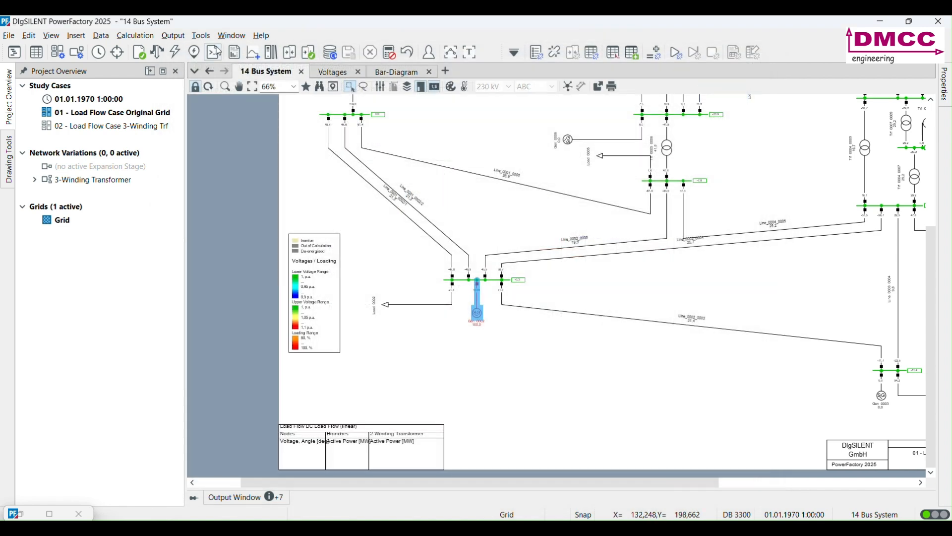
# - Run the balanced AC load flow without active power limits and inspect the power output of generator Gen_0002
pyautogui.click(175, 52)
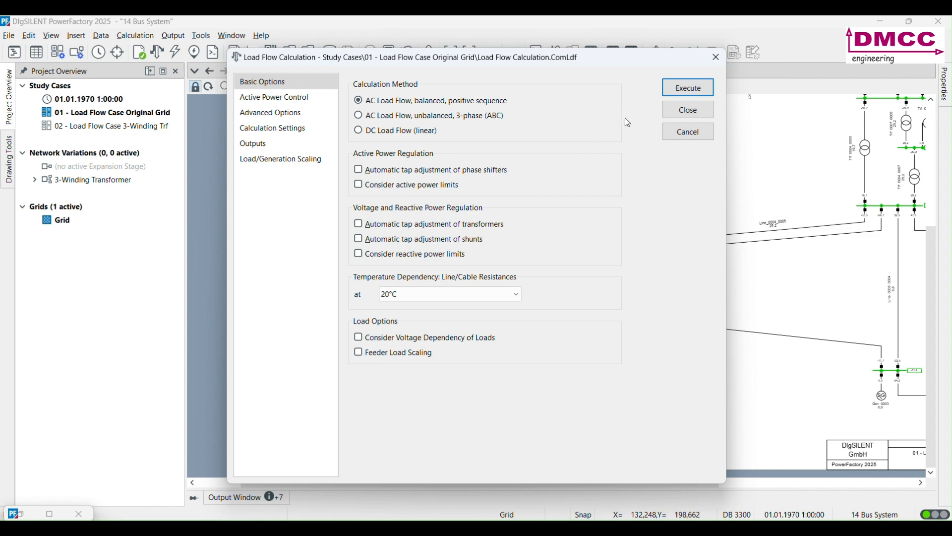
pyautogui.click(689, 87)
pyautogui.scroll(7, 494, 306)
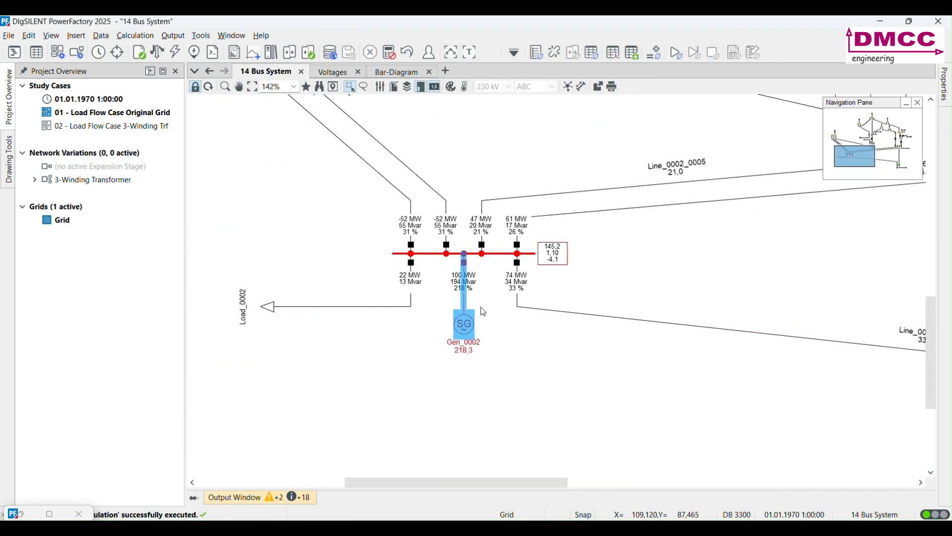
pyautogui.moveTo(492, 296)
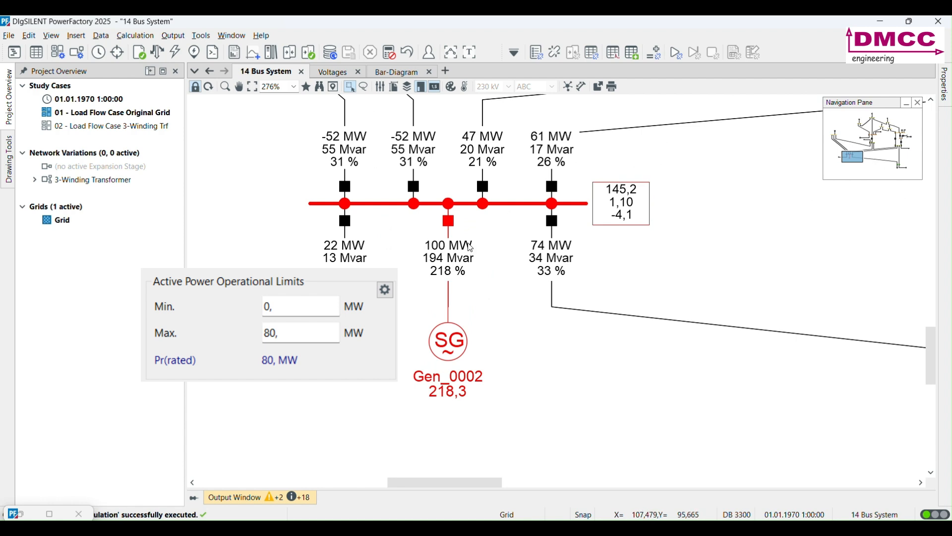
# - Run the balanced AC load flow with active power limits considered and inspect the resulting output of generator Gen_0002
pyautogui.click(157, 51)
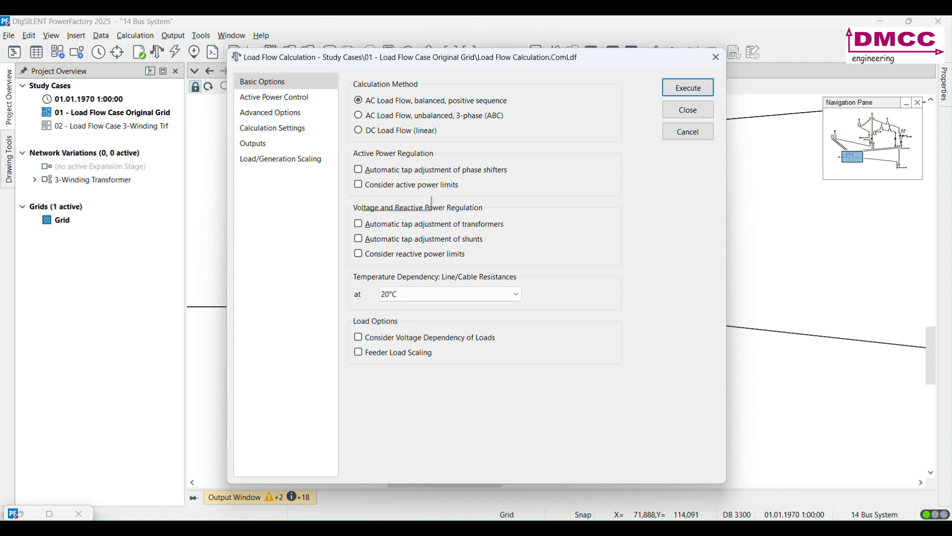
pyautogui.click(358, 185)
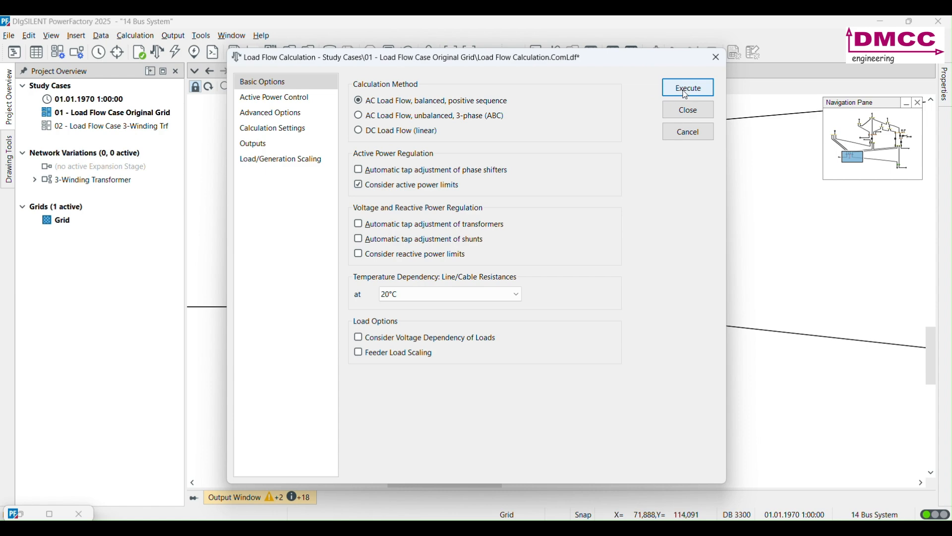
pyautogui.click(687, 90)
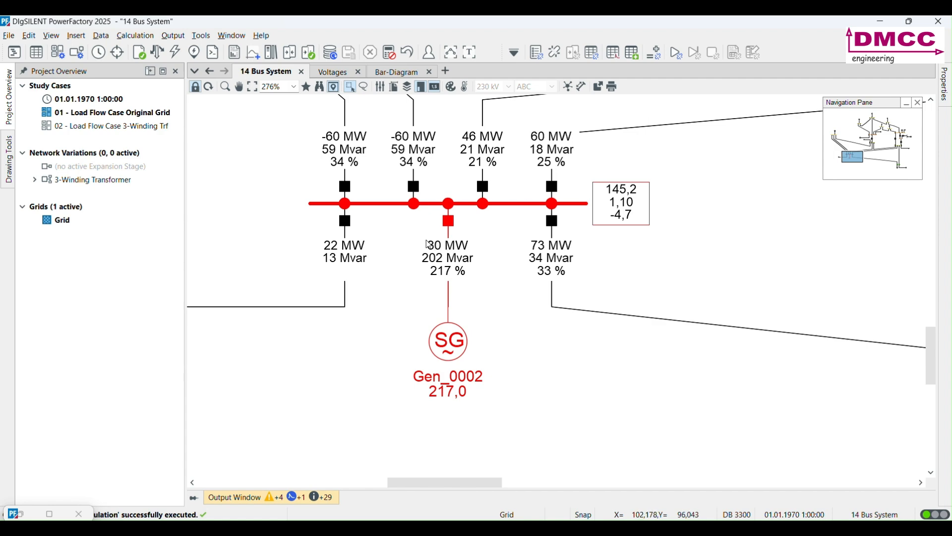
pyautogui.moveTo(430, 246)
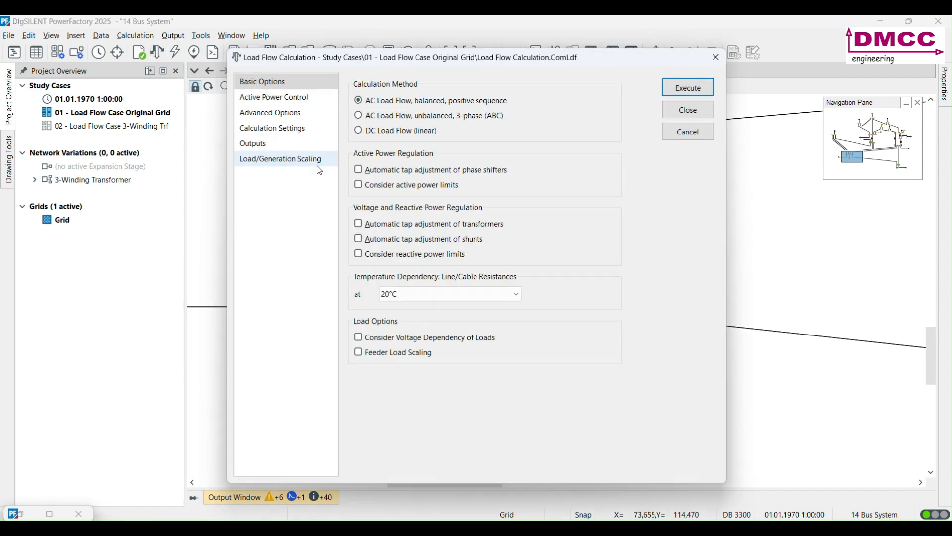
# - Review the automatic transformer tap adjustment option of the load flow, and examine the tap changer data in the type of transformer Trf_0005_0006
pyautogui.click(175, 52)
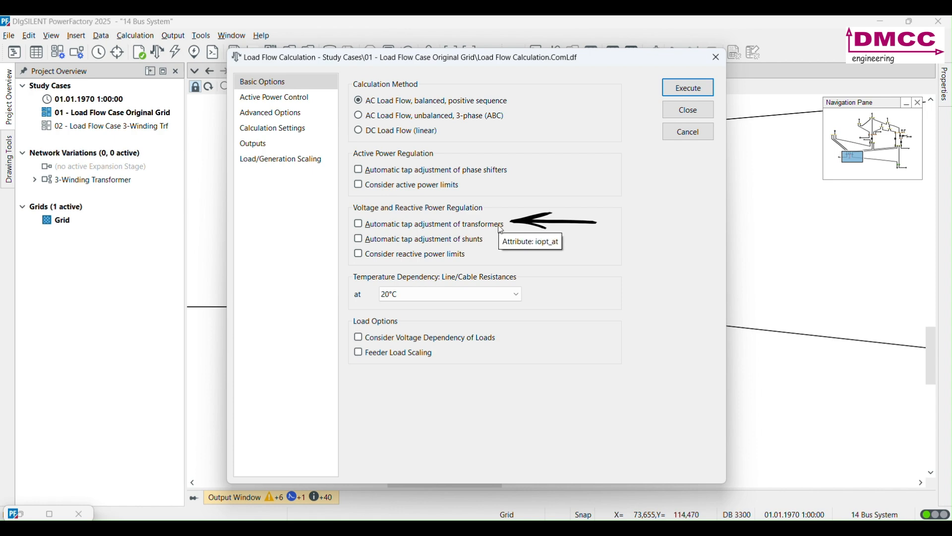
pyautogui.click(672, 115)
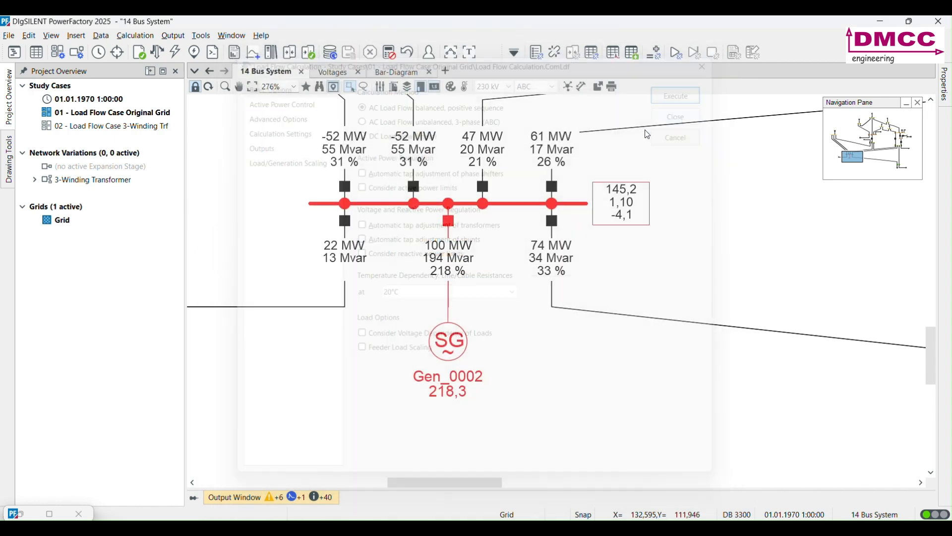
pyautogui.scroll(-5, 466, 223)
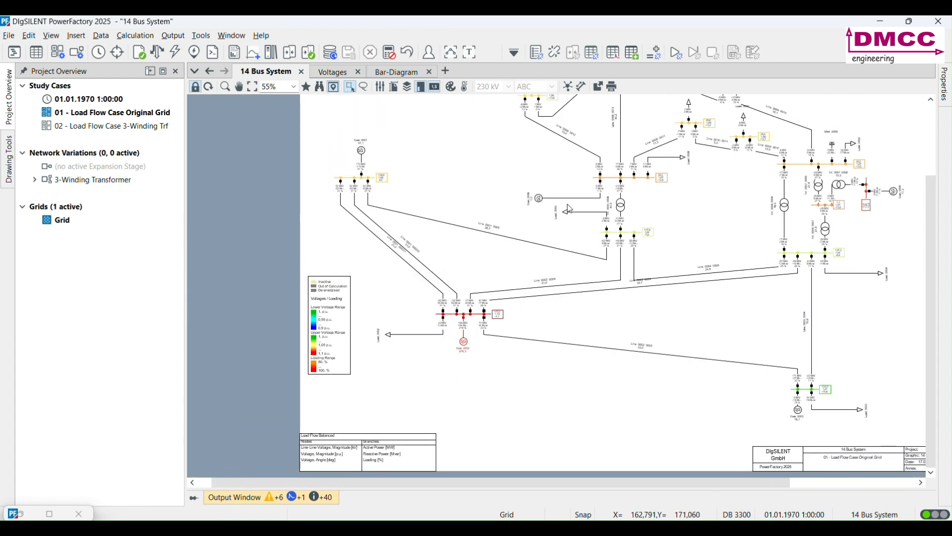
pyautogui.scroll(1, 665, 199)
pyautogui.scroll(2, 665, 198)
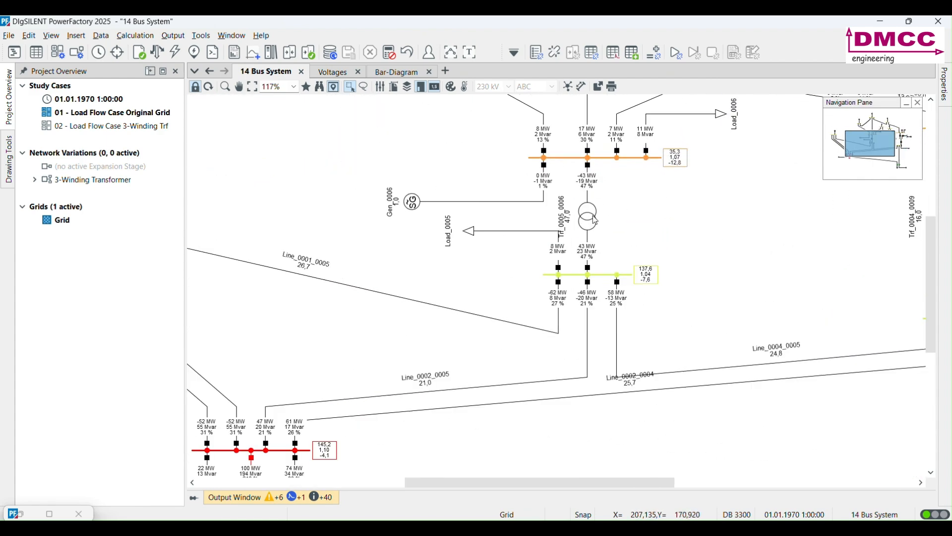
pyautogui.doubleClick(595, 220)
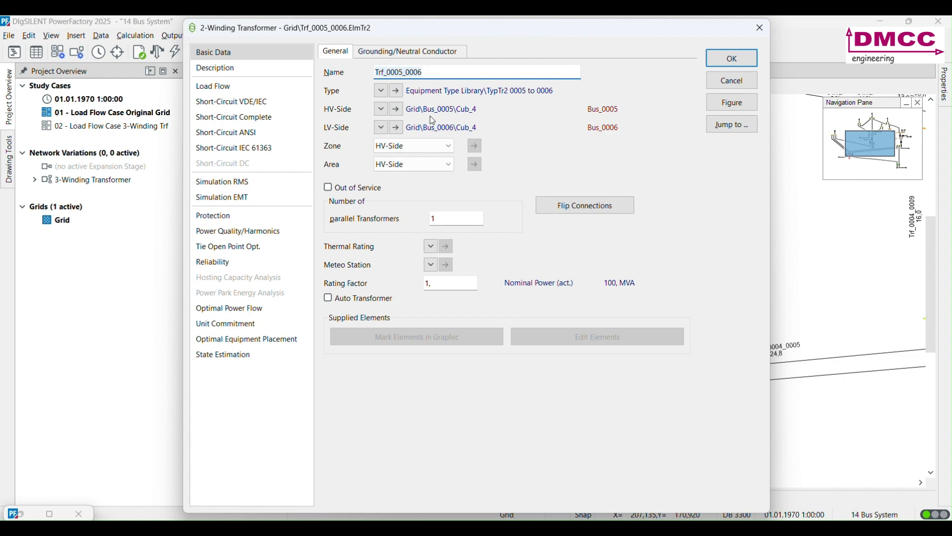
pyautogui.click(396, 90)
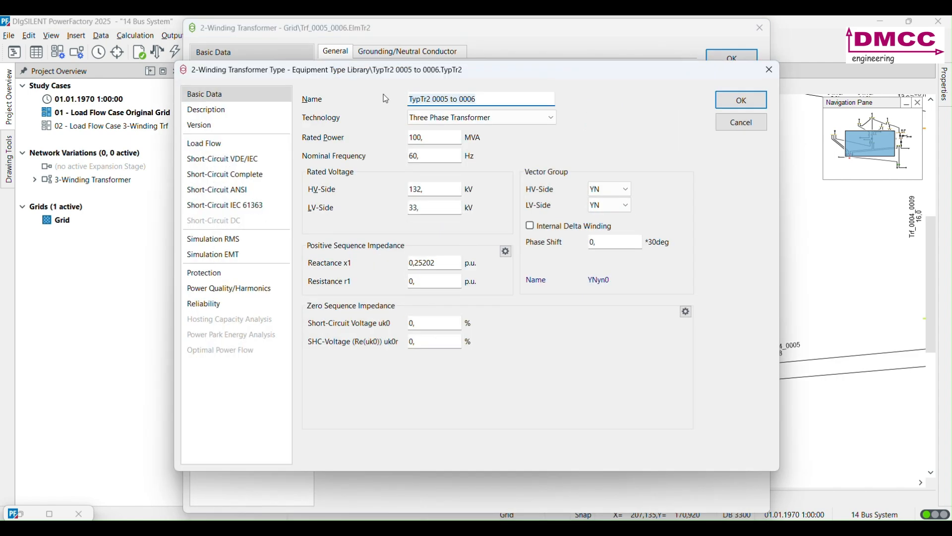
pyautogui.click(195, 143)
pyautogui.click(360, 98)
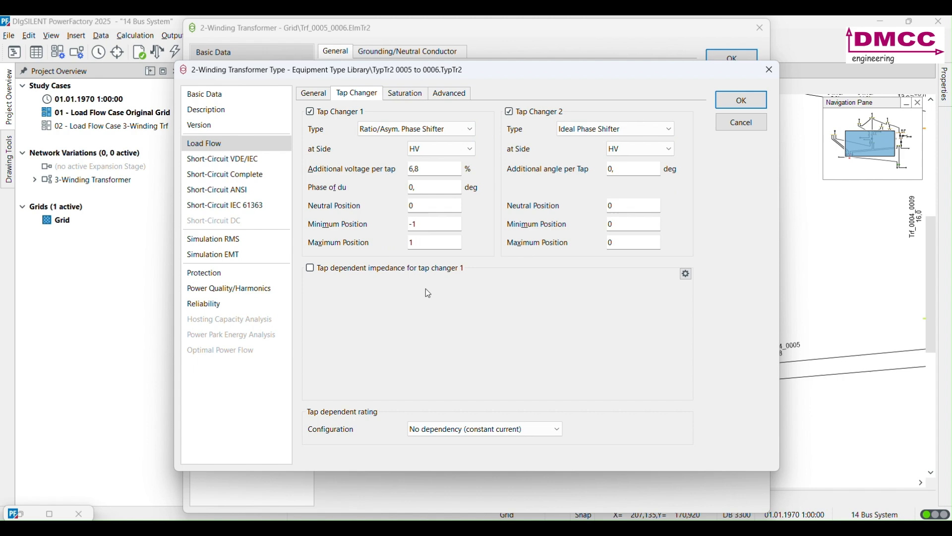
pyautogui.click(739, 102)
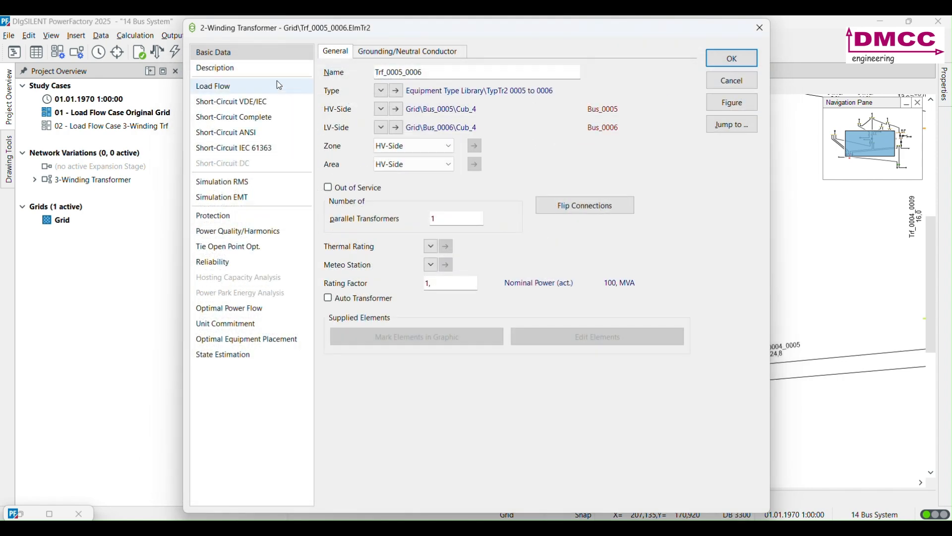
# - Enable automatic tap changing for tap changer 1 in the load flow data of transformer Trf_0005_0006
pyautogui.click(218, 89)
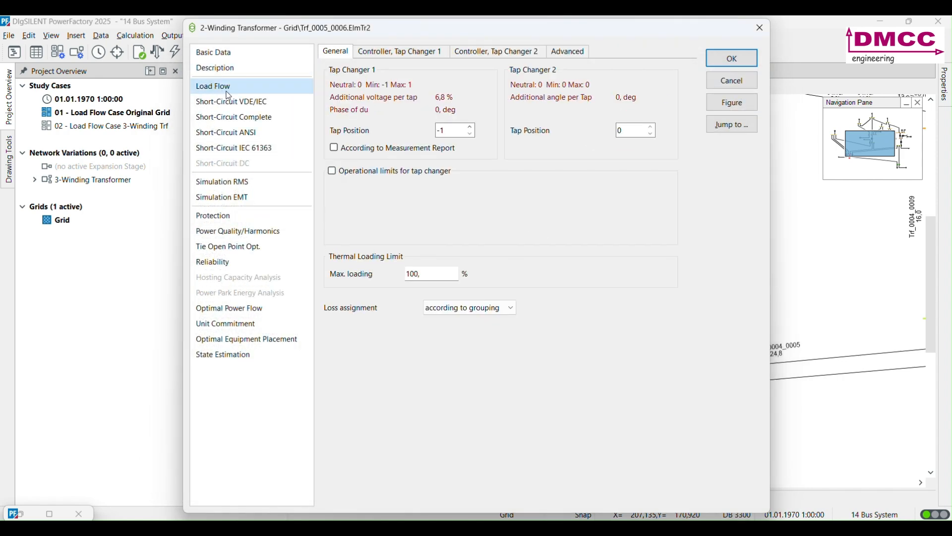
pyautogui.click(378, 52)
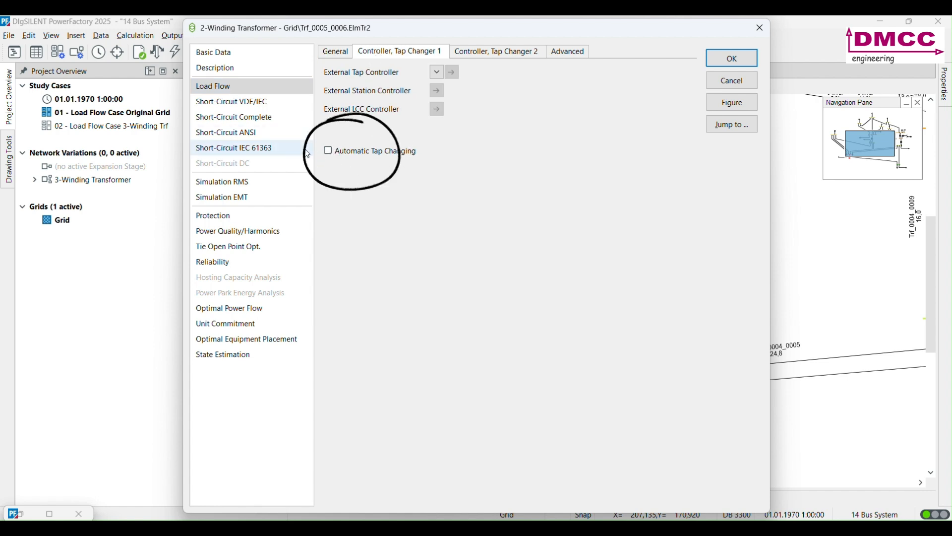
pyautogui.click(333, 152)
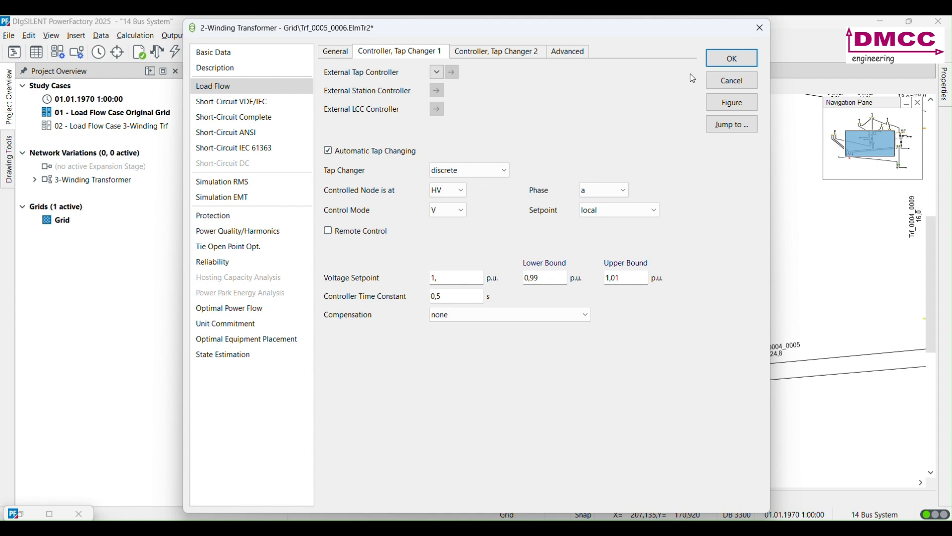
pyautogui.click(721, 61)
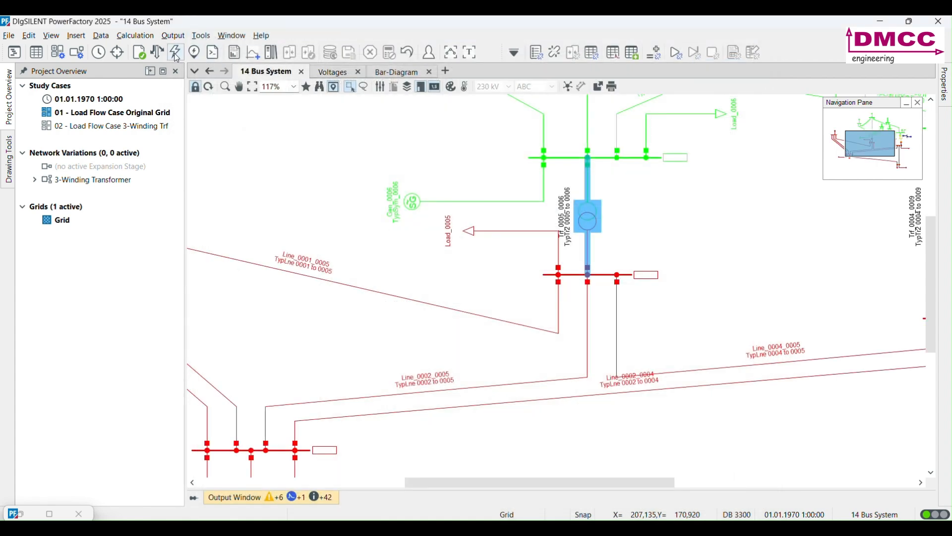
# - Review the automatic shunt tap adjustment option, and examine the load flow controller settings of shunt Shnt_0009 without modifying them
pyautogui.click(157, 52)
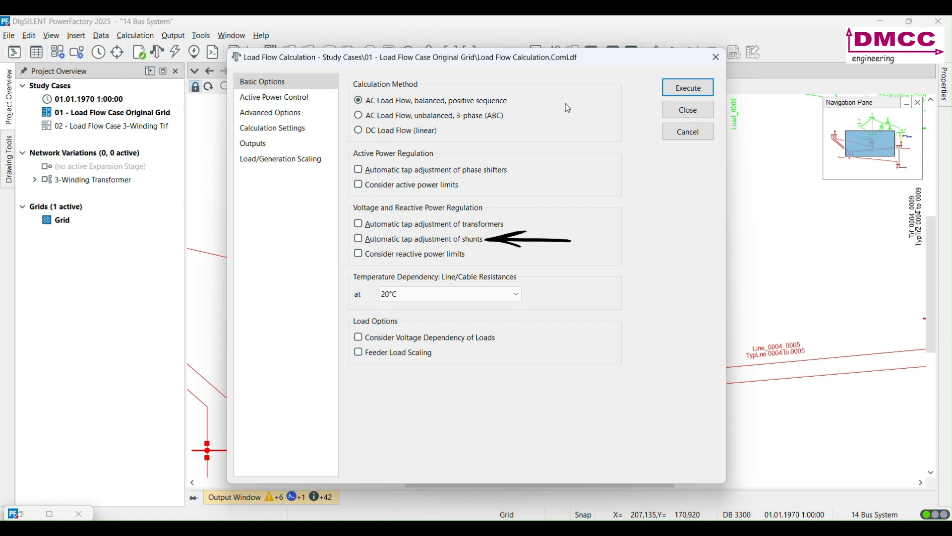
pyautogui.click(691, 119)
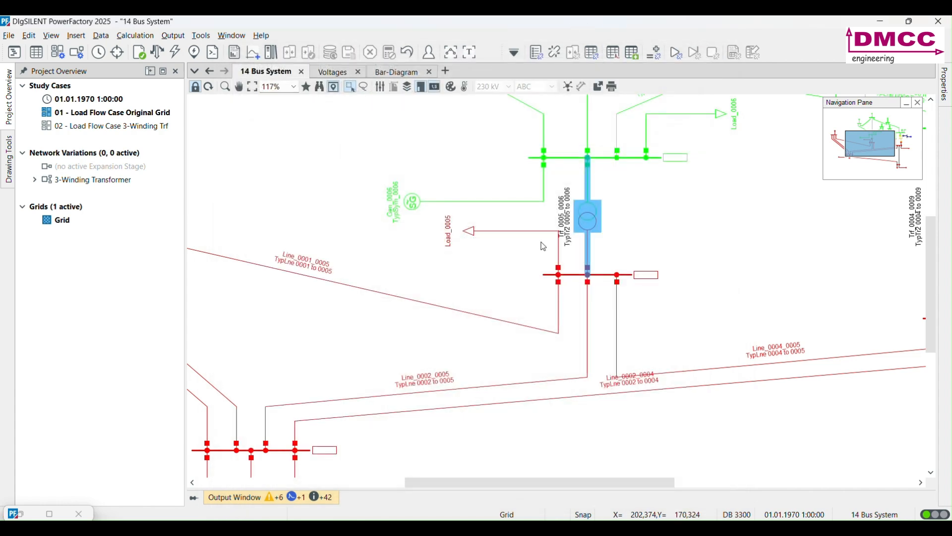
pyautogui.scroll(-3, 542, 244)
pyautogui.scroll(5, 557, 237)
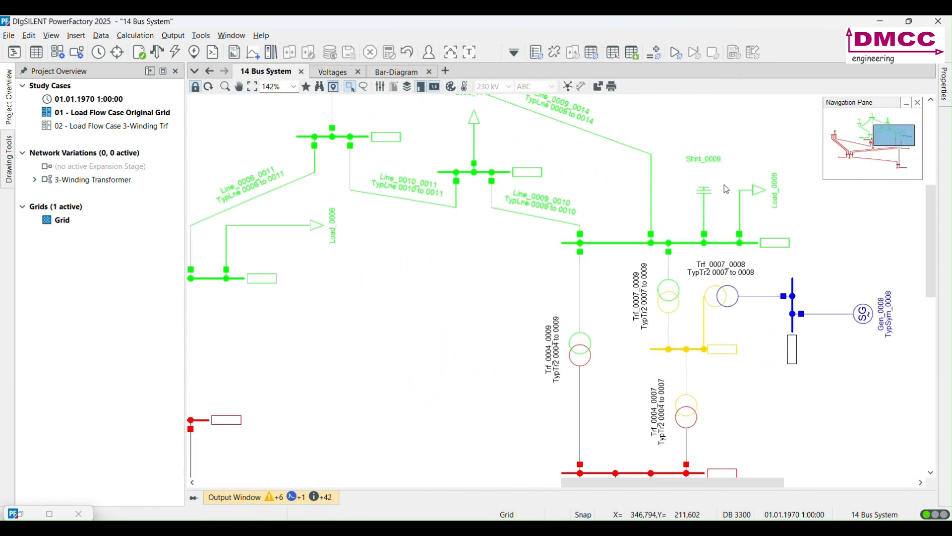
pyautogui.doubleClick(704, 199)
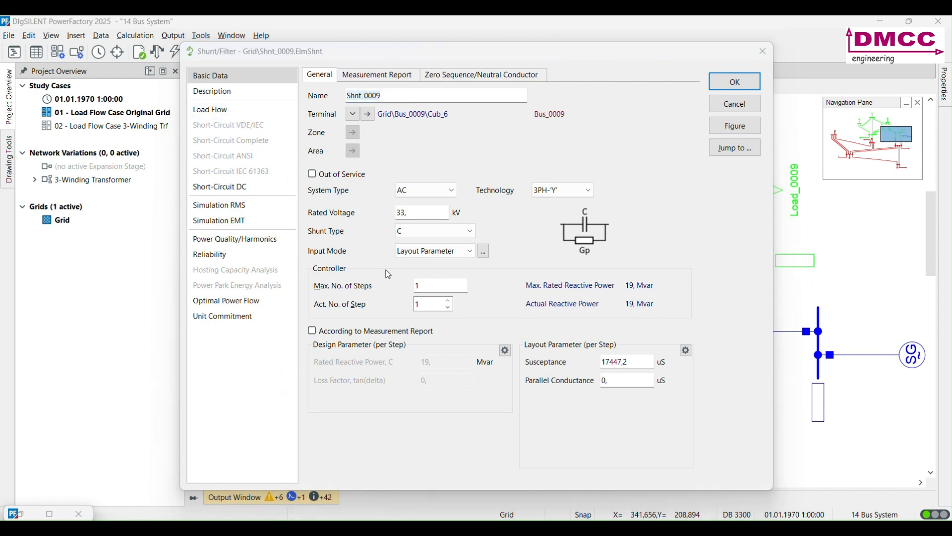
pyautogui.click(211, 110)
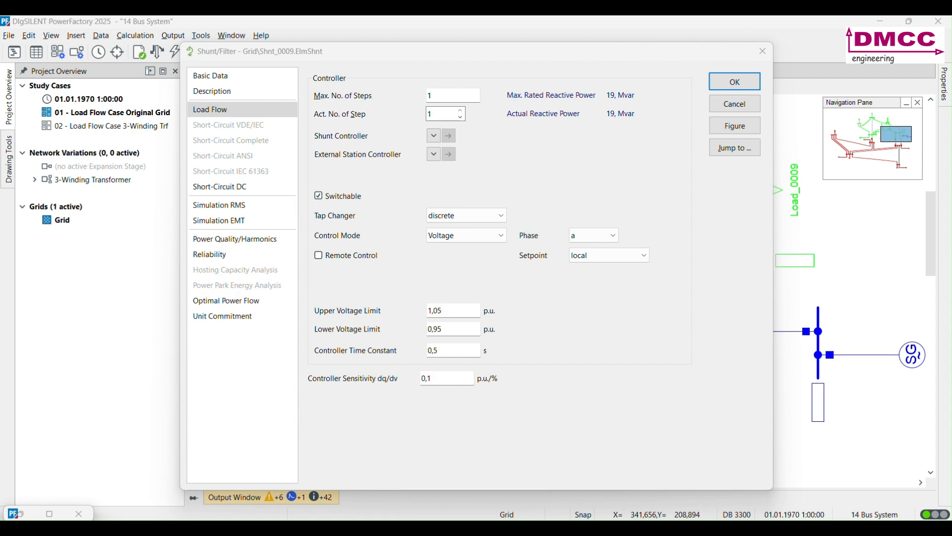
pyautogui.click(734, 104)
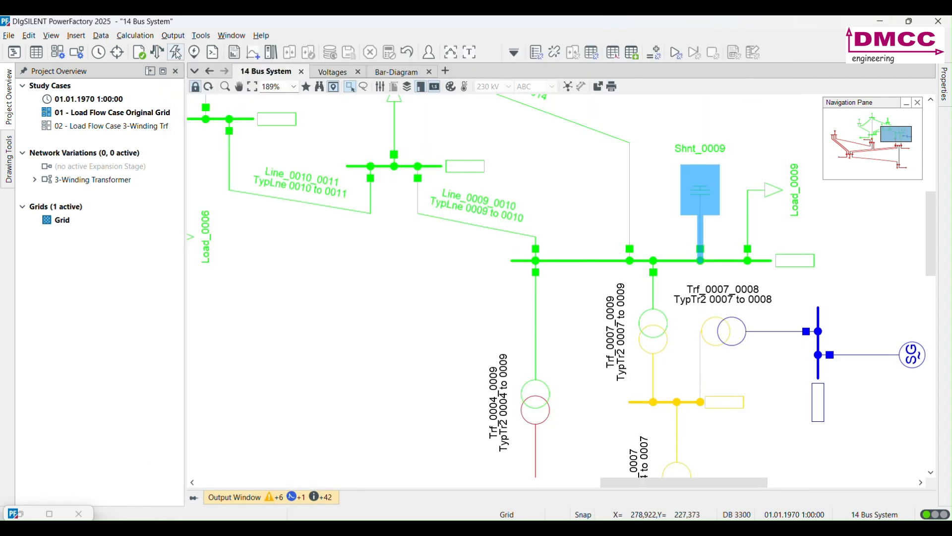
# - Enable consideration of reactive power limits in the load flow settings and keep the change without running the calculation
pyautogui.click(157, 52)
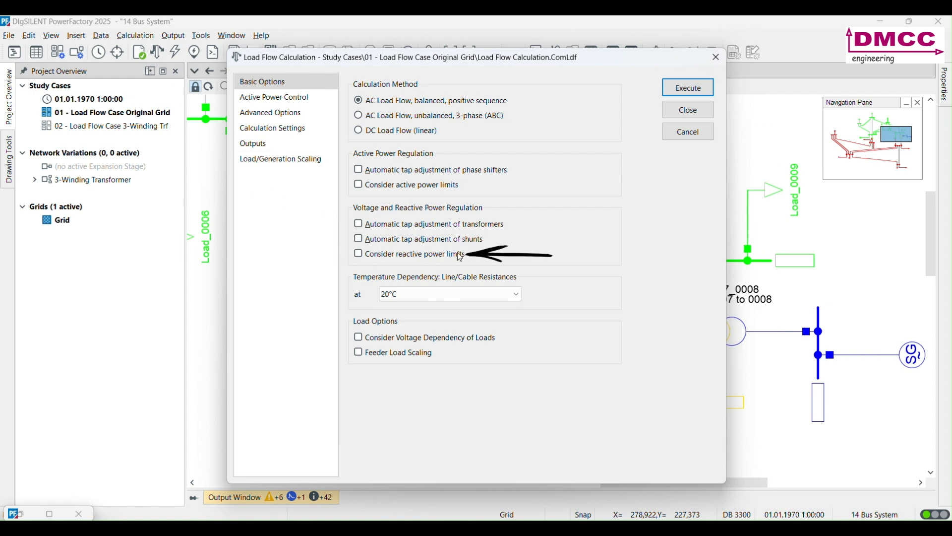
pyautogui.click(361, 257)
pyautogui.click(688, 110)
# - Examine the load flow dispatch and reactive power operational limits of generator Gen_0002 without modifying them
pyautogui.scroll(-5, 599, 228)
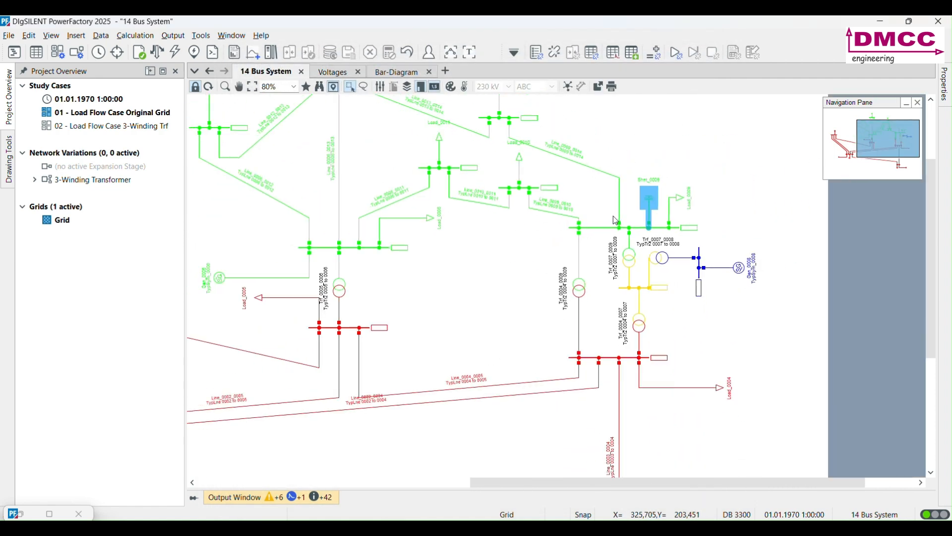
pyautogui.scroll(2, 426, 386)
pyautogui.scroll(1, 410, 387)
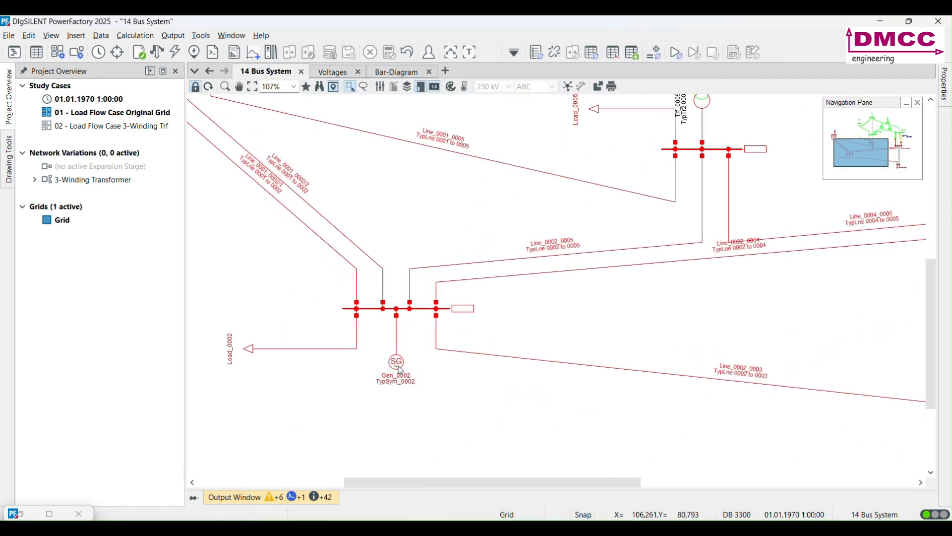
pyautogui.doubleClick(396, 355)
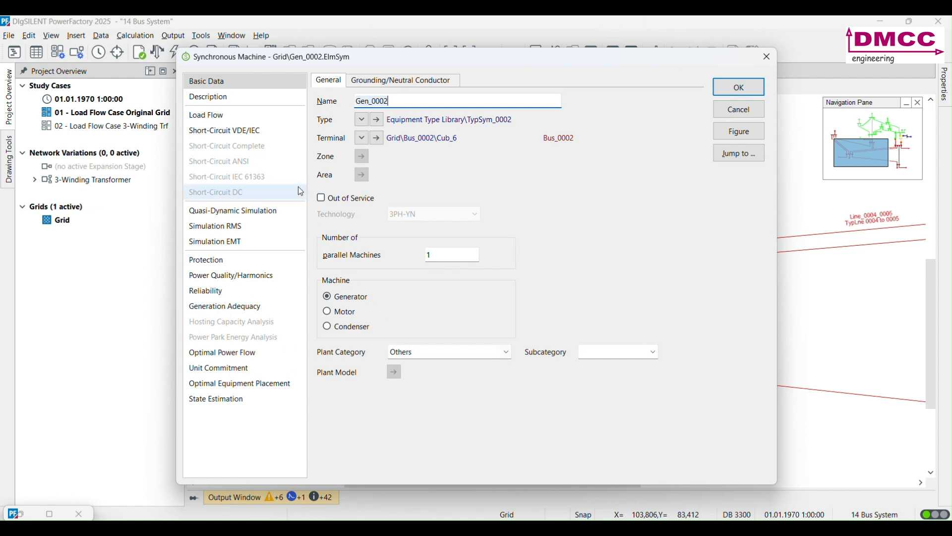
pyautogui.click(245, 114)
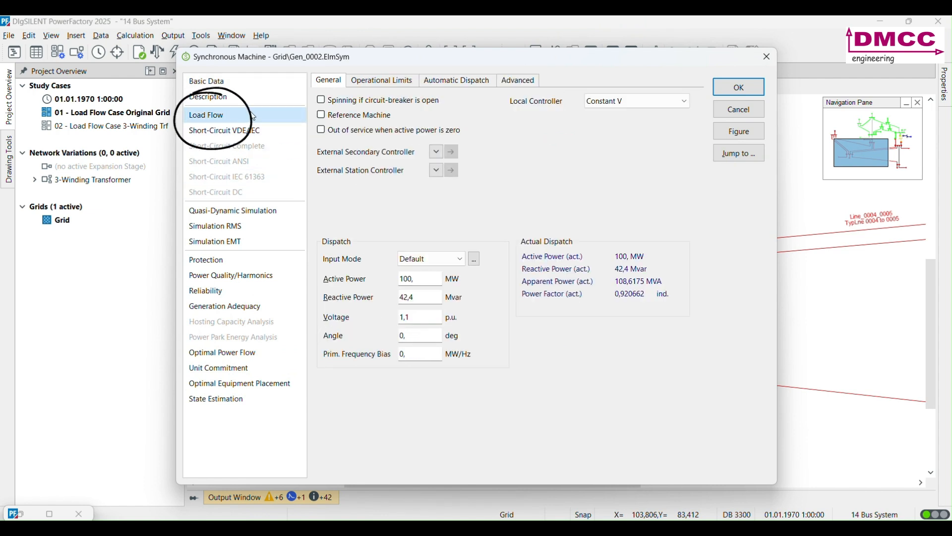
pyautogui.click(413, 83)
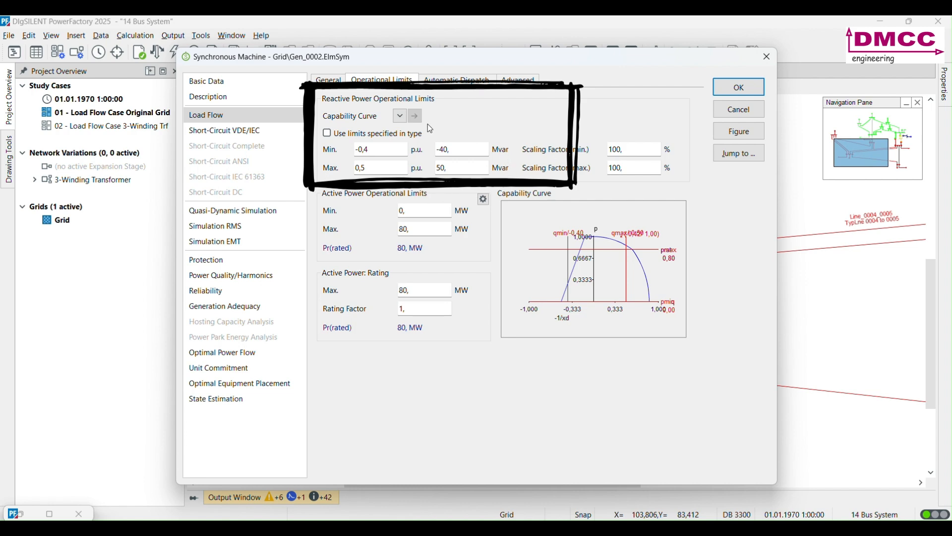
pyautogui.click(747, 91)
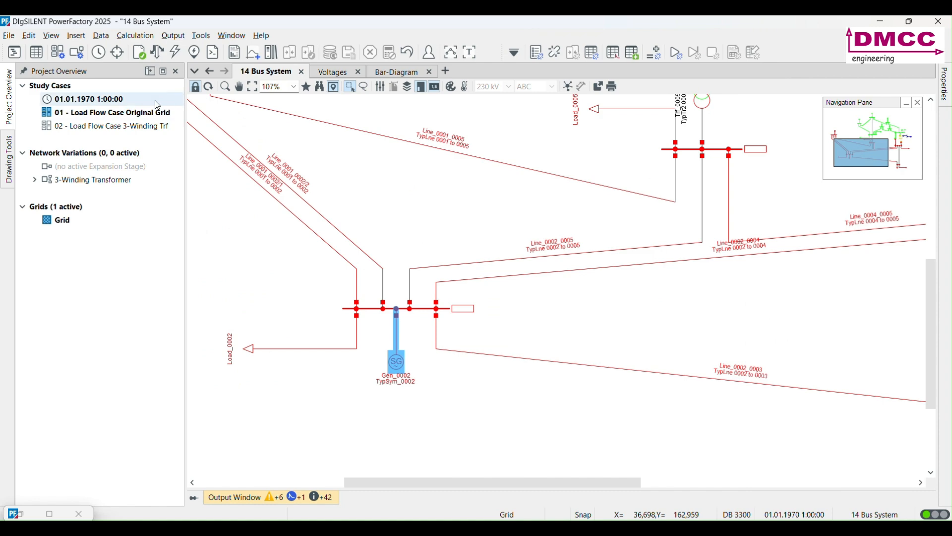
# - Run the balanced AC load flow without reactive power limits and inspect the power output of generator Gen_0002
pyautogui.click(158, 51)
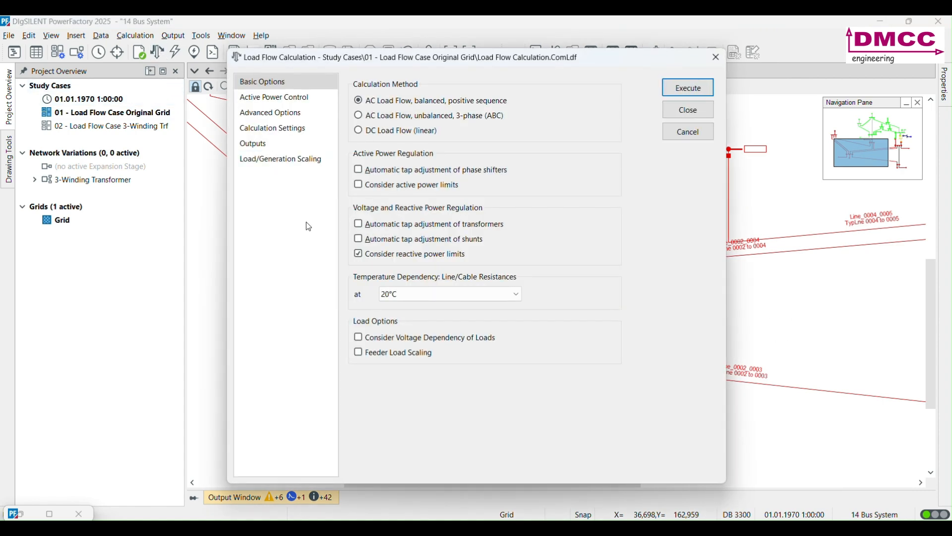
pyautogui.click(359, 254)
pyautogui.click(665, 96)
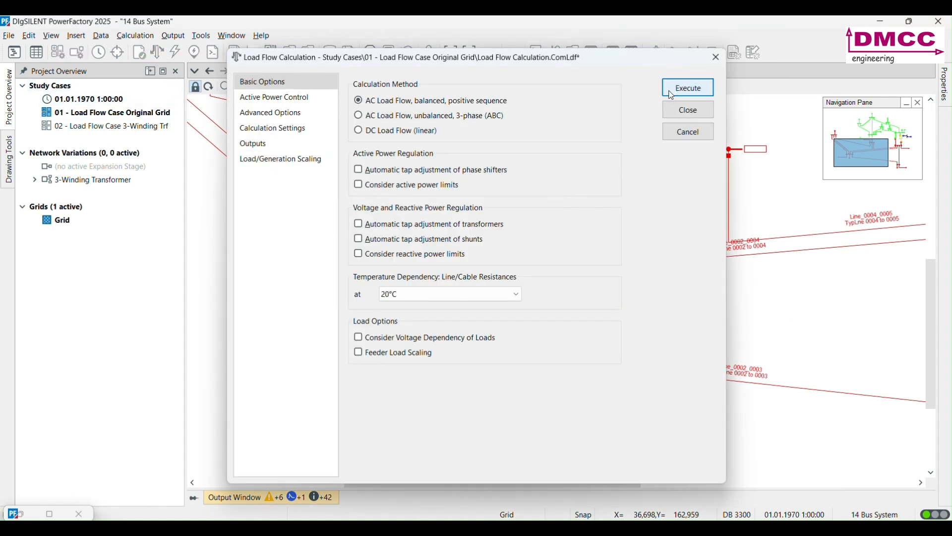
pyautogui.scroll(5, 332, 404)
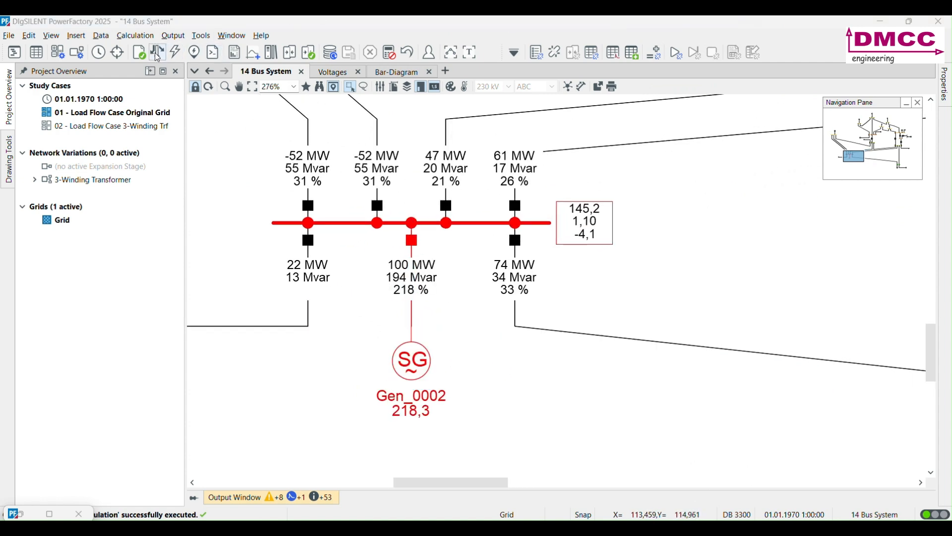
# - Run the balanced AC load flow with reactive power limits considered and inspect the resulting output of generator Gen_0002
pyautogui.click(175, 51)
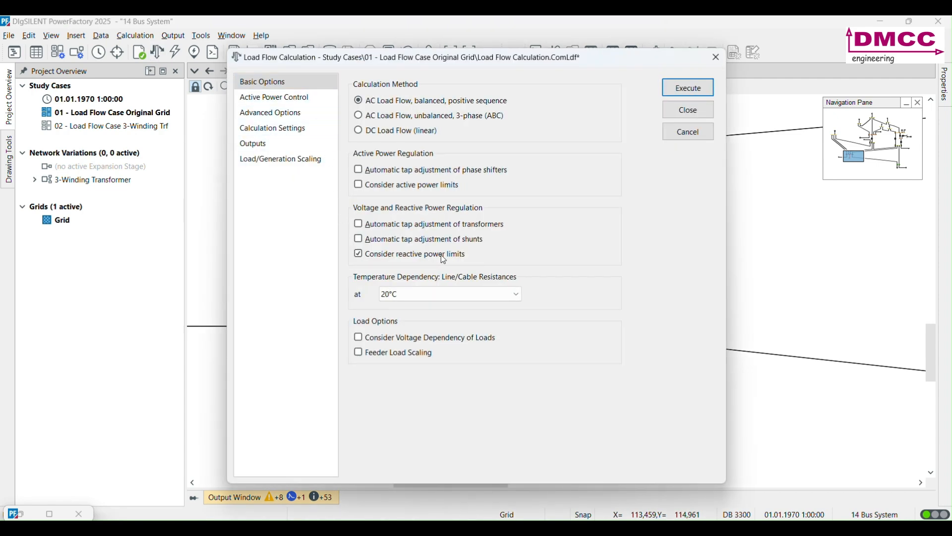
pyautogui.click(689, 90)
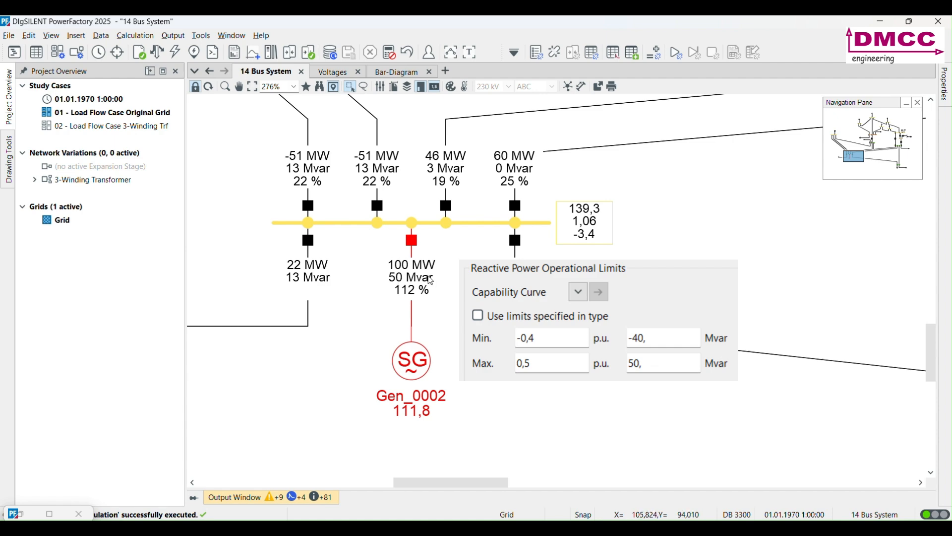
# - Review the load flow's line temperature dependency option, and examine the AC resistance at 20°C in the type of Line_0002_0003 without modifying it
pyautogui.click(158, 53)
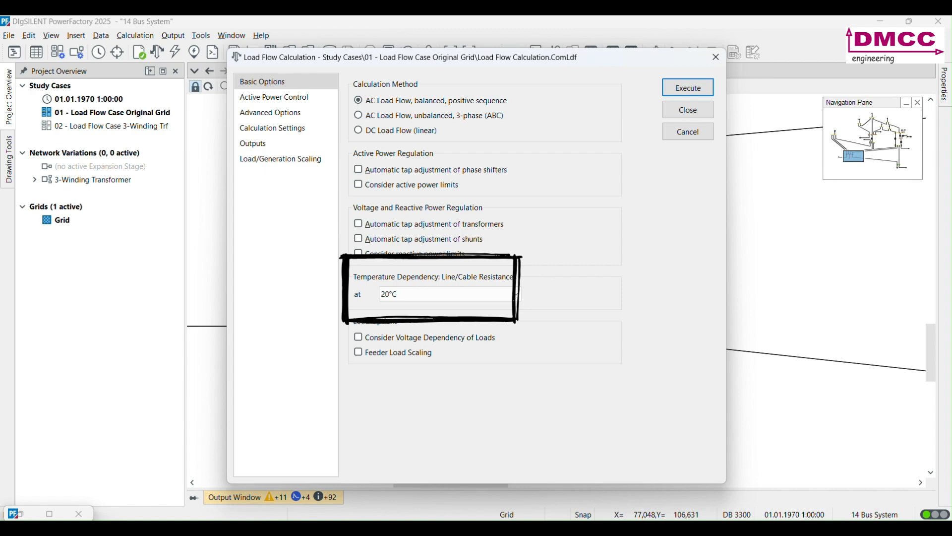
pyautogui.click(672, 111)
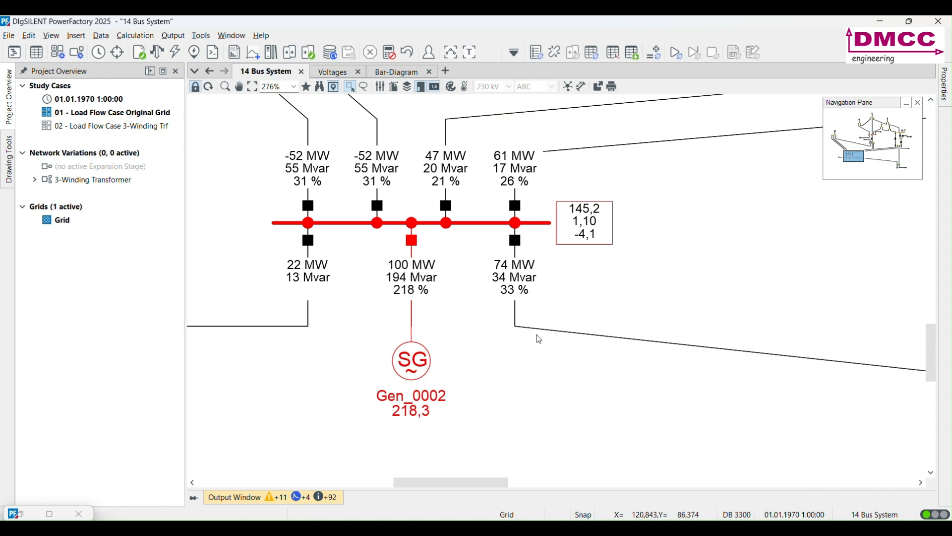
pyautogui.doubleClick(540, 334)
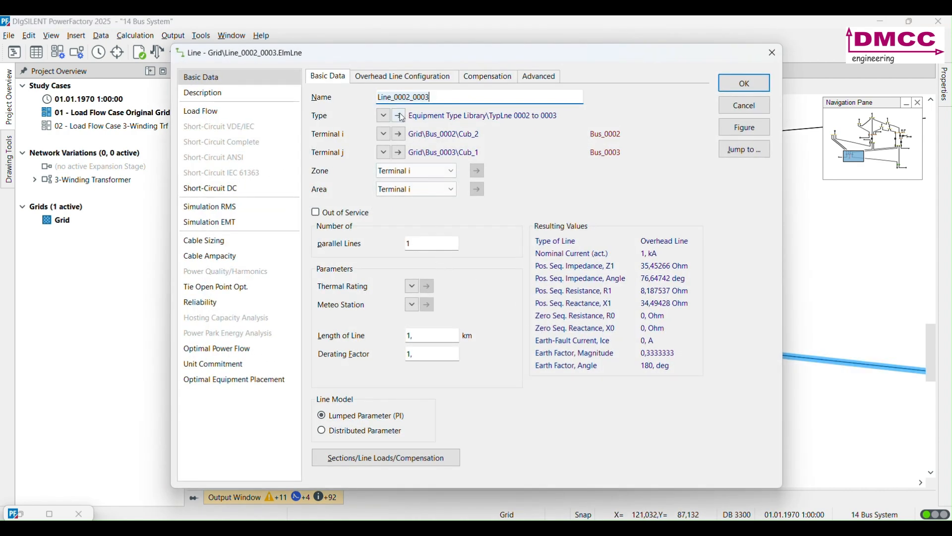
pyautogui.click(400, 115)
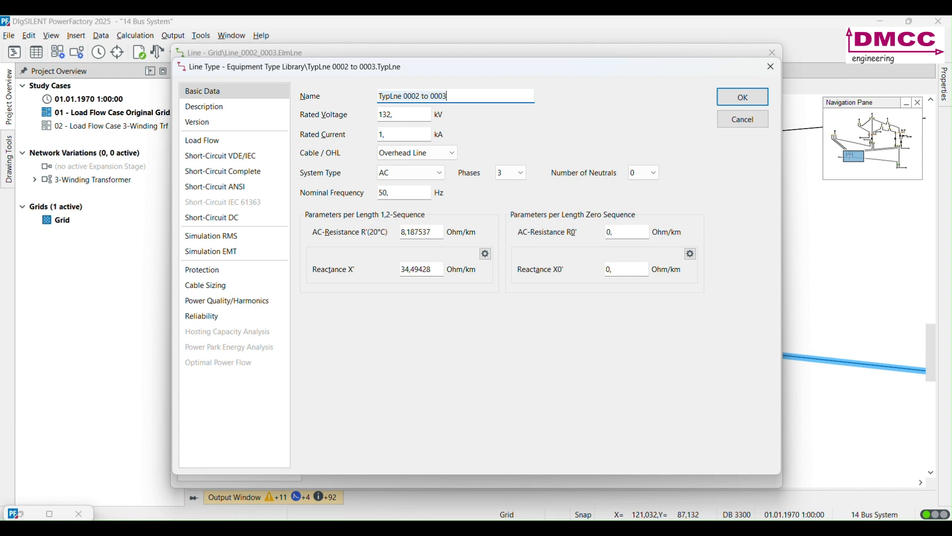
pyautogui.click(729, 119)
pyautogui.click(729, 118)
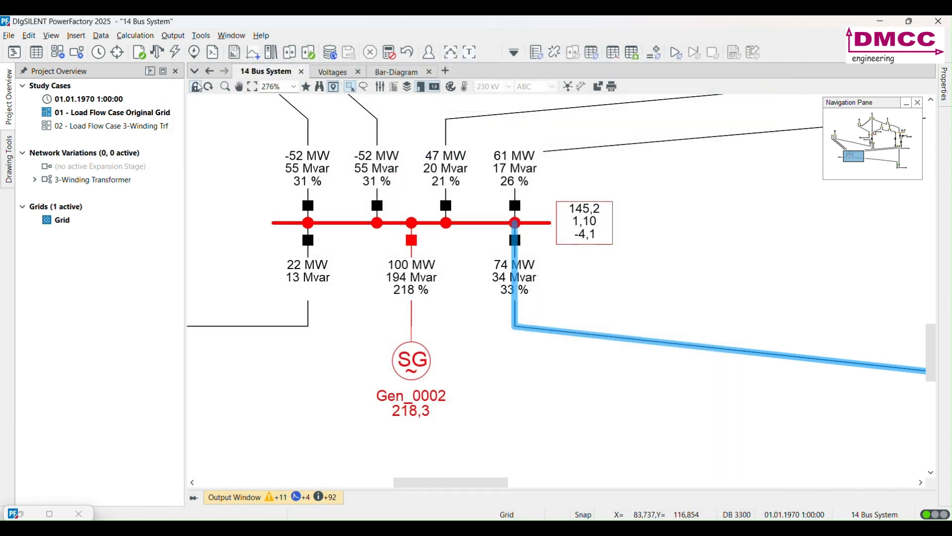
# - Examine the maximum operating temperature and temperature dependency settings in the load flow data of Line_0002_0003's type without modifying them
pyautogui.click(157, 52)
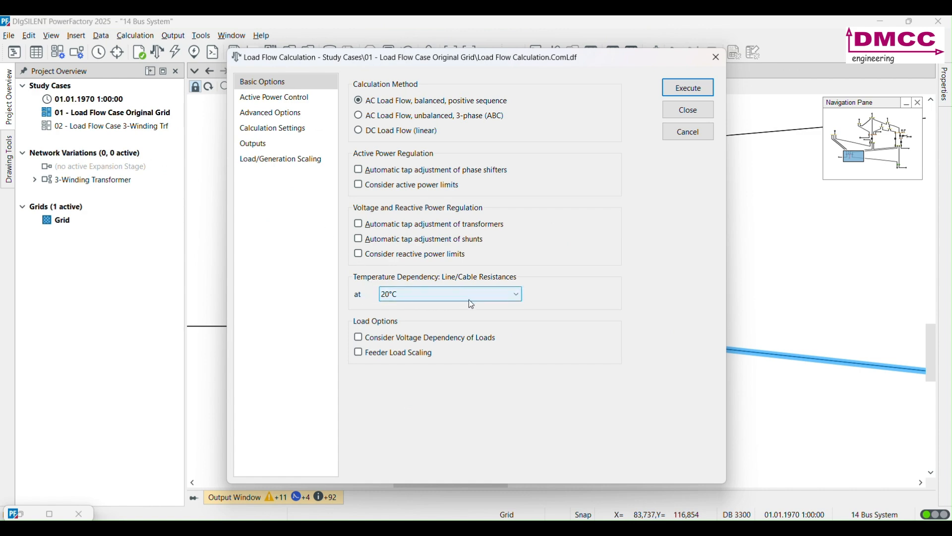
pyautogui.click(679, 113)
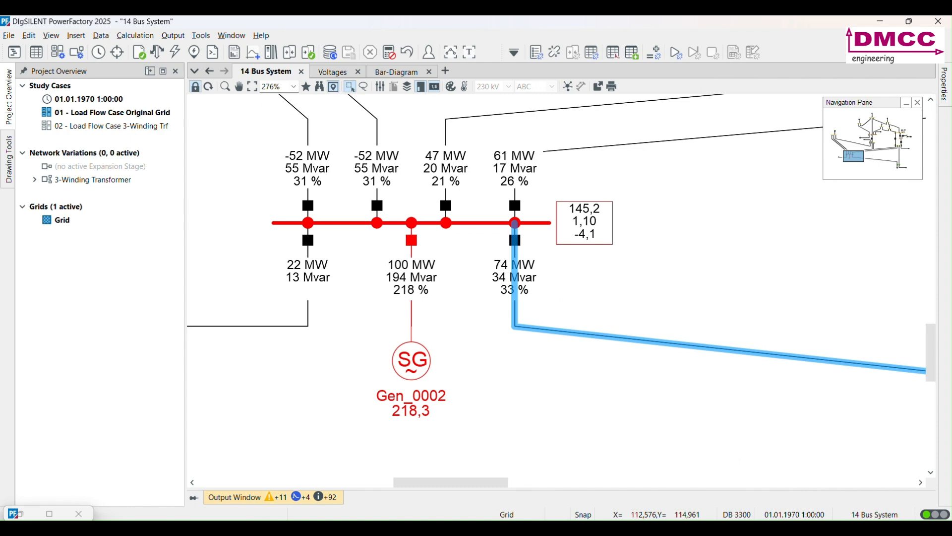
pyautogui.doubleClick(520, 329)
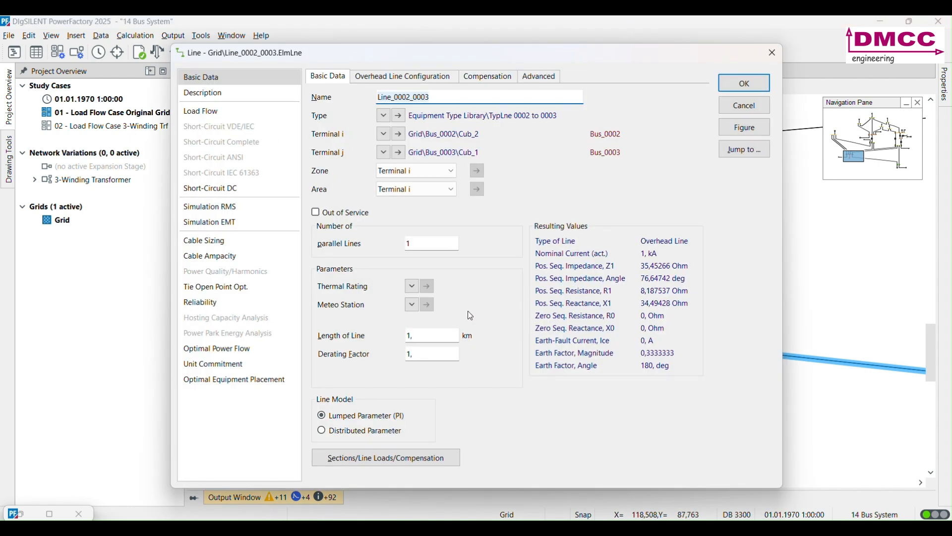
pyautogui.click(399, 117)
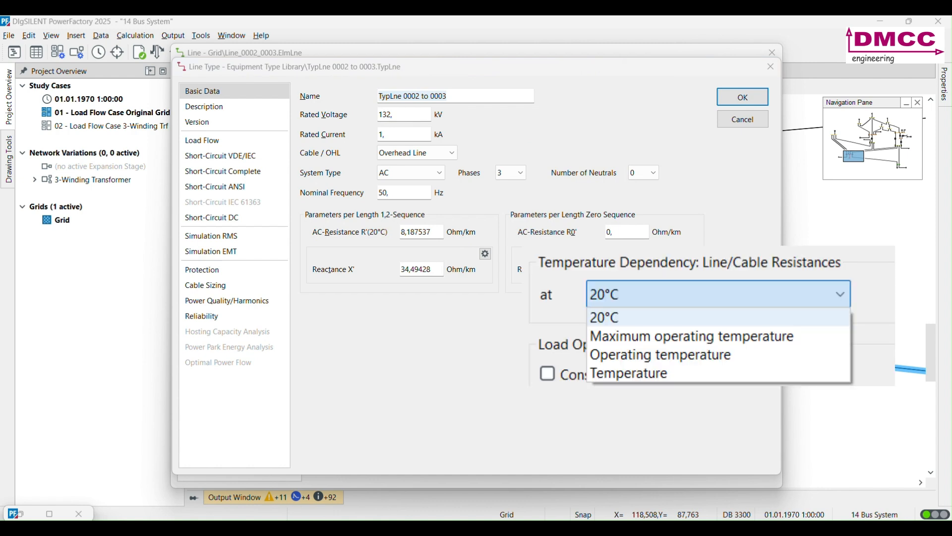
pyautogui.click(224, 142)
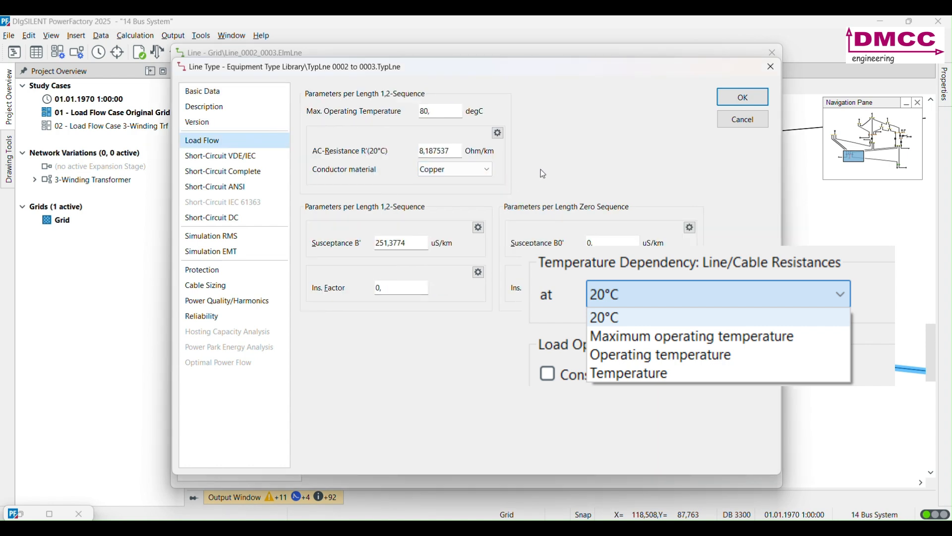
pyautogui.click(498, 133)
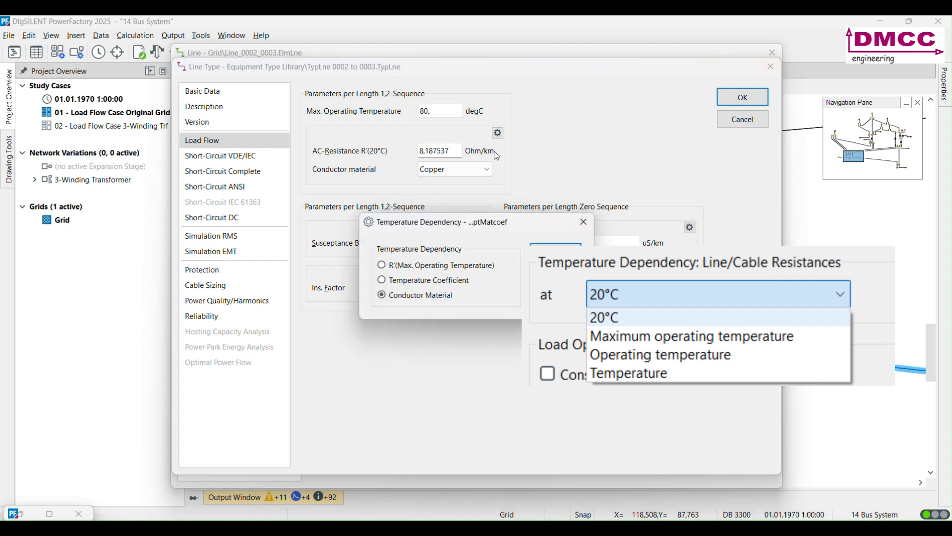
pyautogui.moveTo(459, 228); pyautogui.dragTo(398, 198)
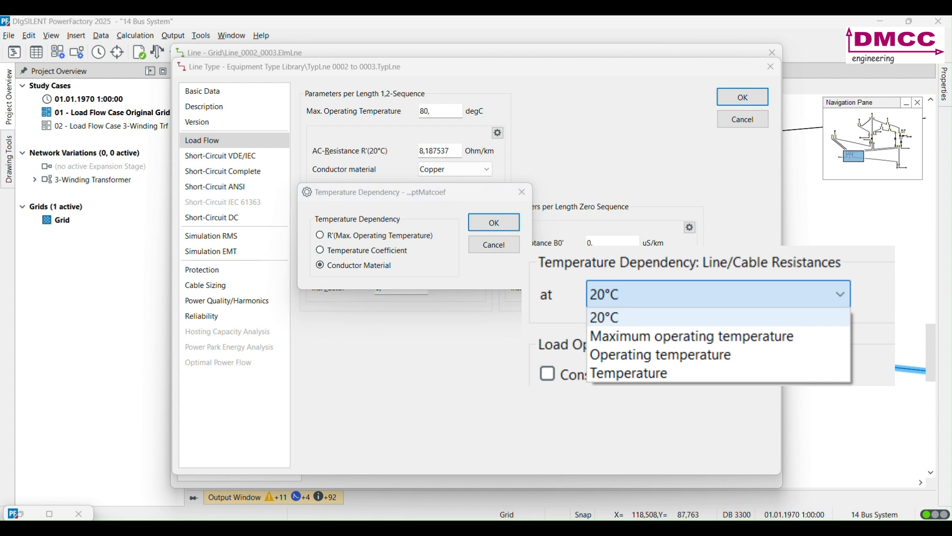
pyautogui.click(496, 222)
pyautogui.click(744, 96)
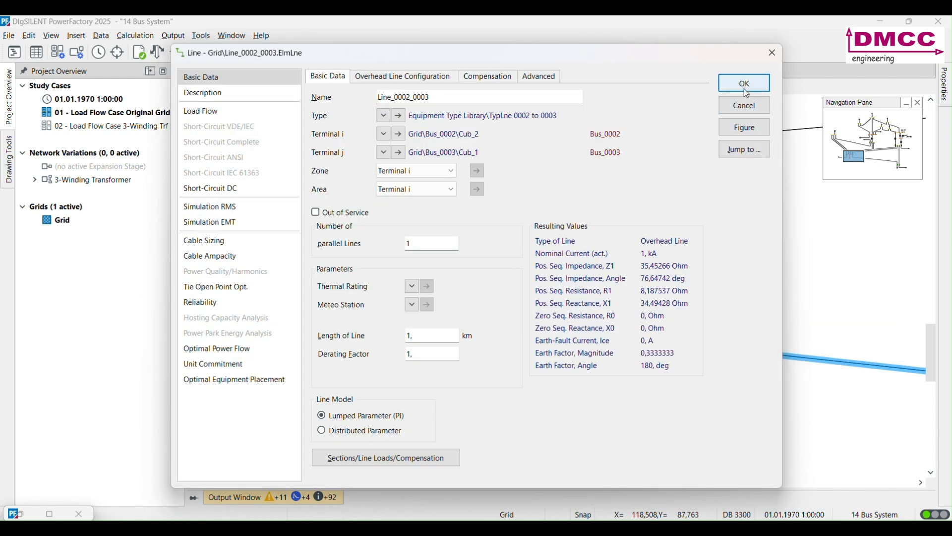
pyautogui.click(745, 92)
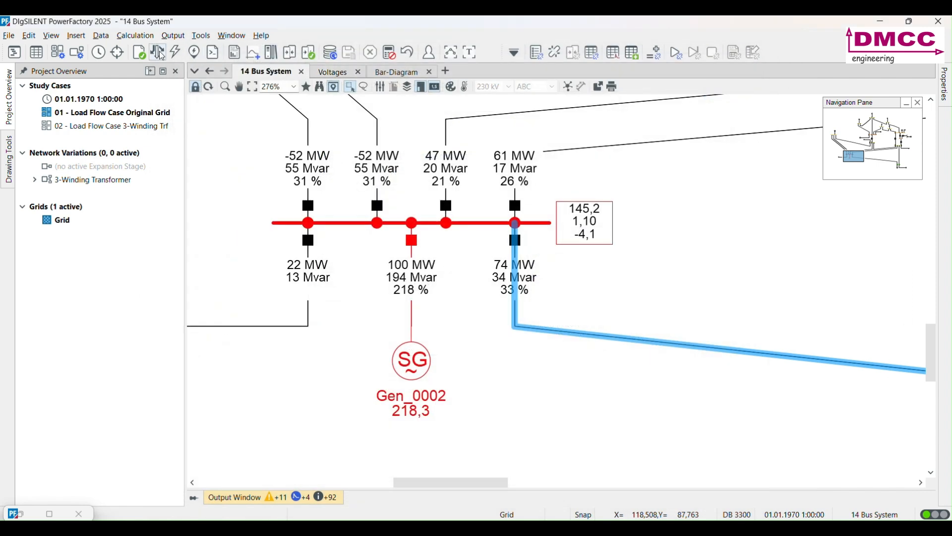
# - Run the balanced AC load flow with voltage dependency of loads considered and bring Load_0002 into view
pyautogui.click(158, 51)
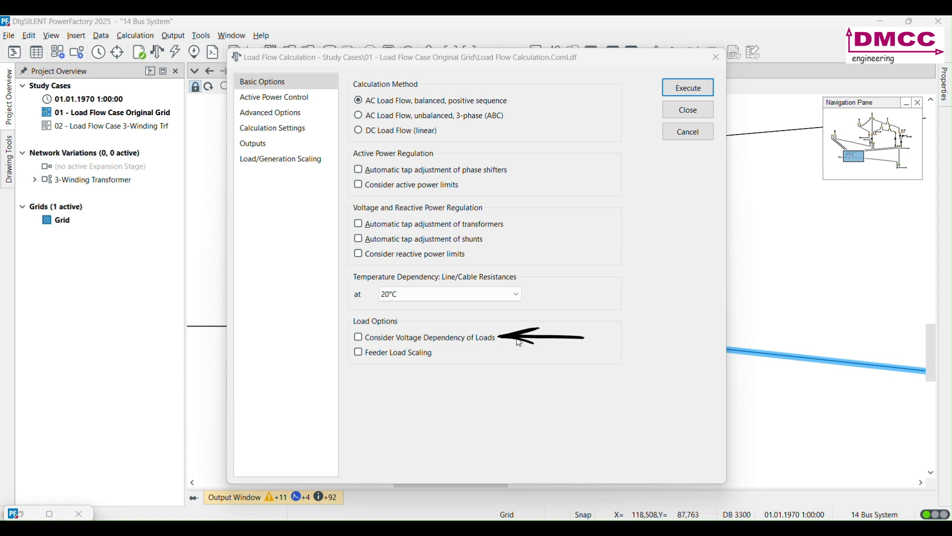
pyautogui.click(477, 342)
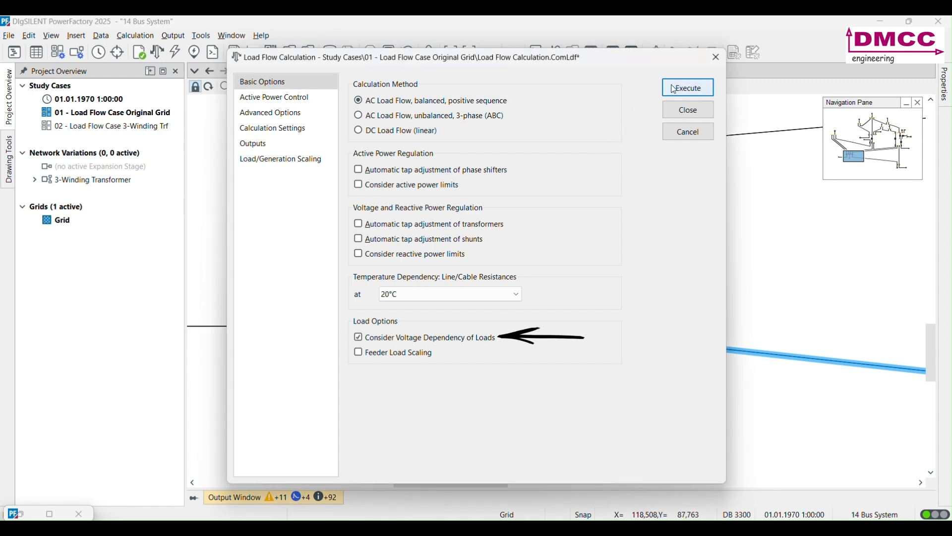
pyautogui.click(687, 87)
pyautogui.scroll(4, 471, 337)
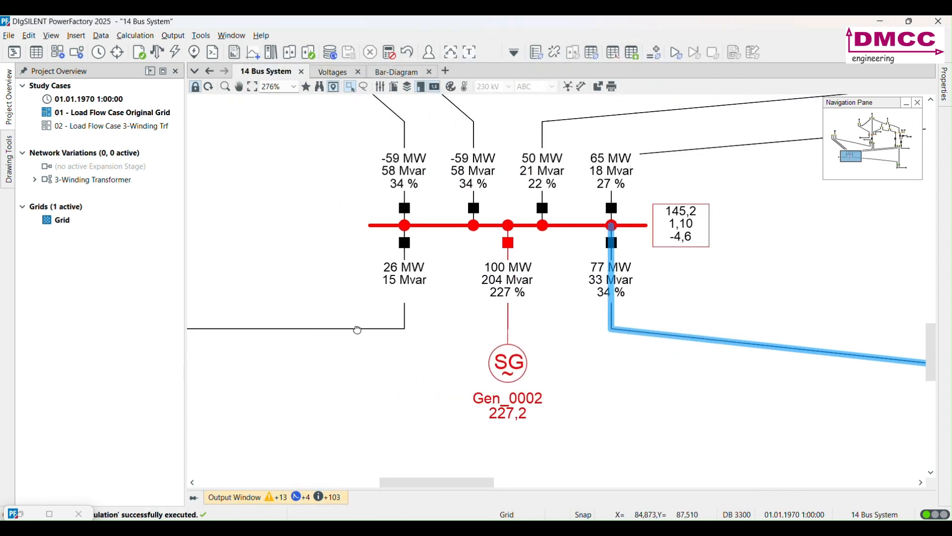
pyautogui.moveTo(471, 337); pyautogui.dragTo(511, 352)
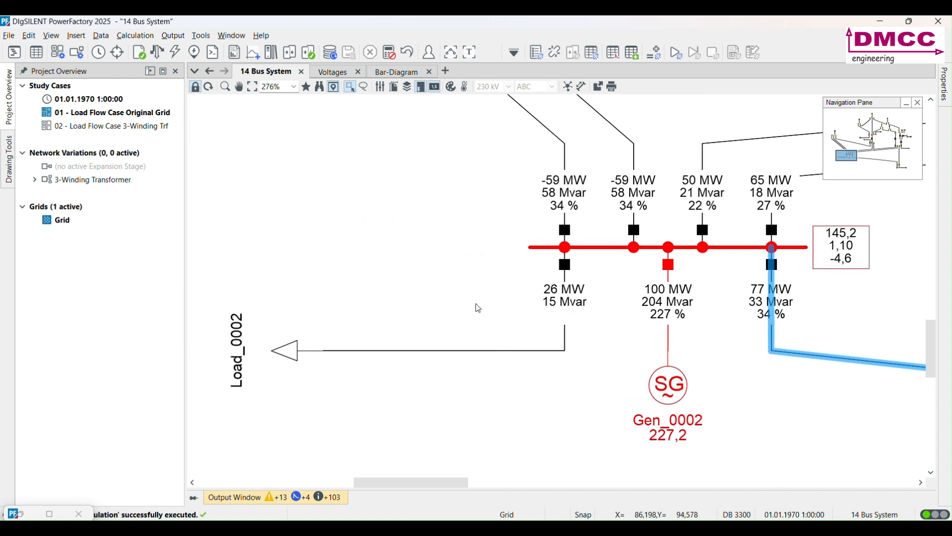
# - Compare Load_0002's load flow operating point with its calculated power under voltage dependency, without modifying the load
pyautogui.doubleClick(303, 351)
pyautogui.click(263, 113)
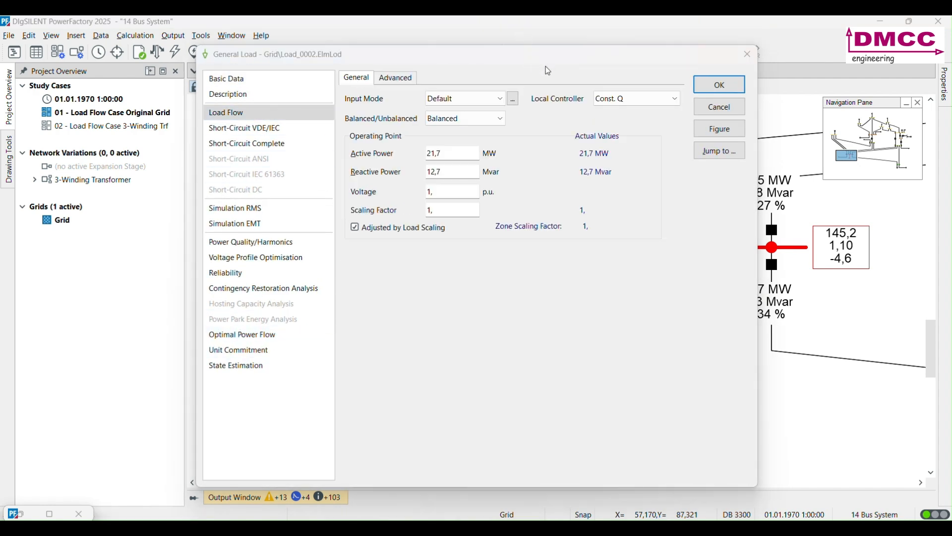
pyautogui.moveTo(566, 59)
pyautogui.mouseDown()
pyautogui.moveTo(581, 352)
pyautogui.moveTo(597, 332)
pyautogui.moveTo(666, 331)
pyautogui.mouseUp()
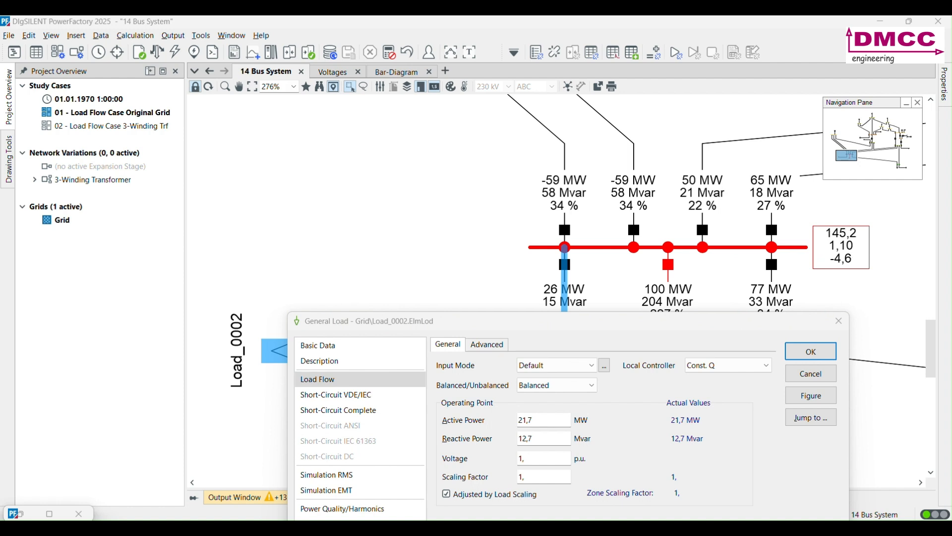
pyautogui.click(811, 351)
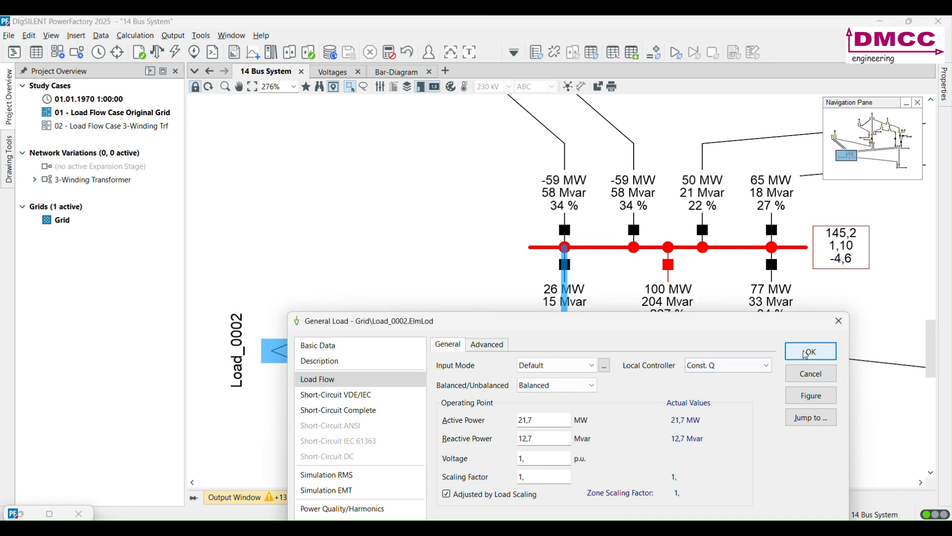
# - Run the balanced AC load flow without considering the voltage dependency of loads
pyautogui.click(157, 51)
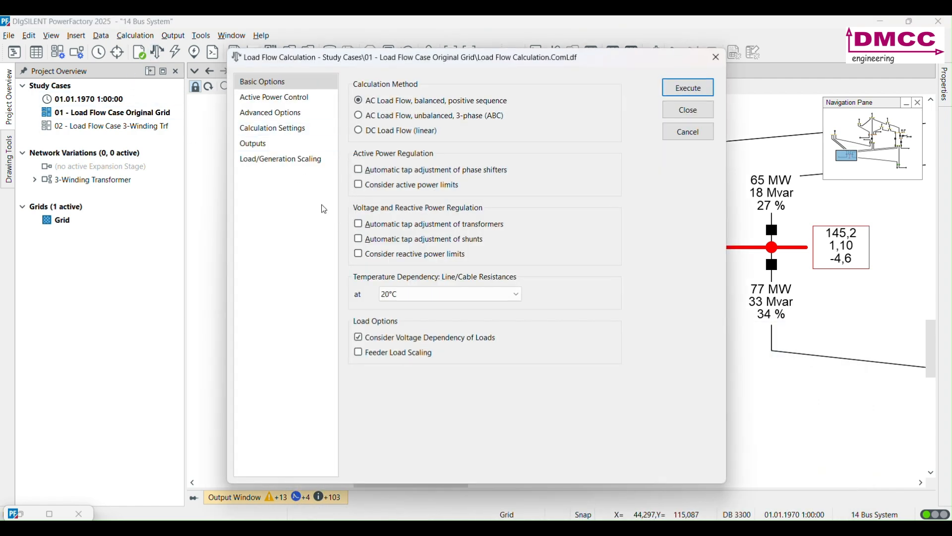
pyautogui.click(358, 339)
pyautogui.click(687, 90)
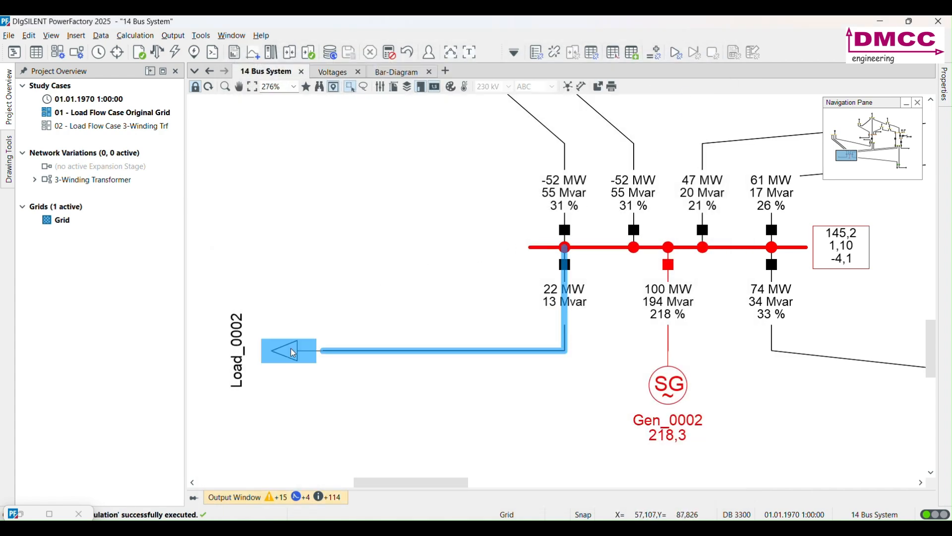
# - Compare Load_0002's entered active and reactive power with the results calculated without voltage dependency, leaving the load unmodified
pyautogui.doubleClick(392, 350)
pyautogui.click(250, 115)
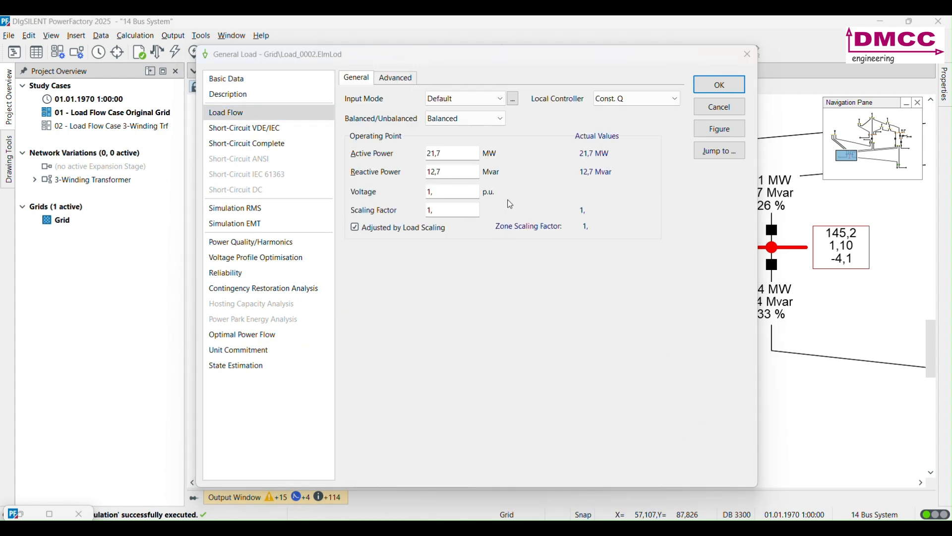
pyautogui.moveTo(615, 55); pyautogui.dragTo(709, 335)
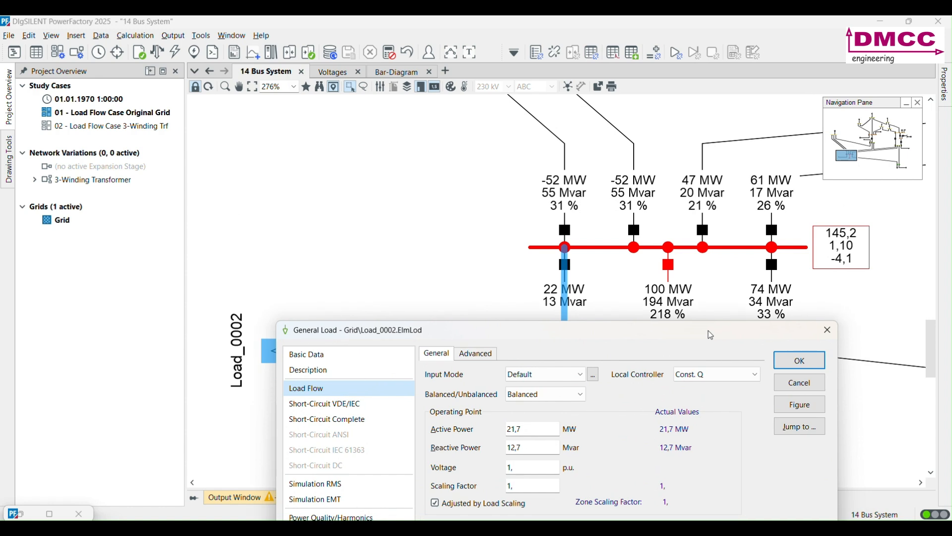
pyautogui.click(795, 364)
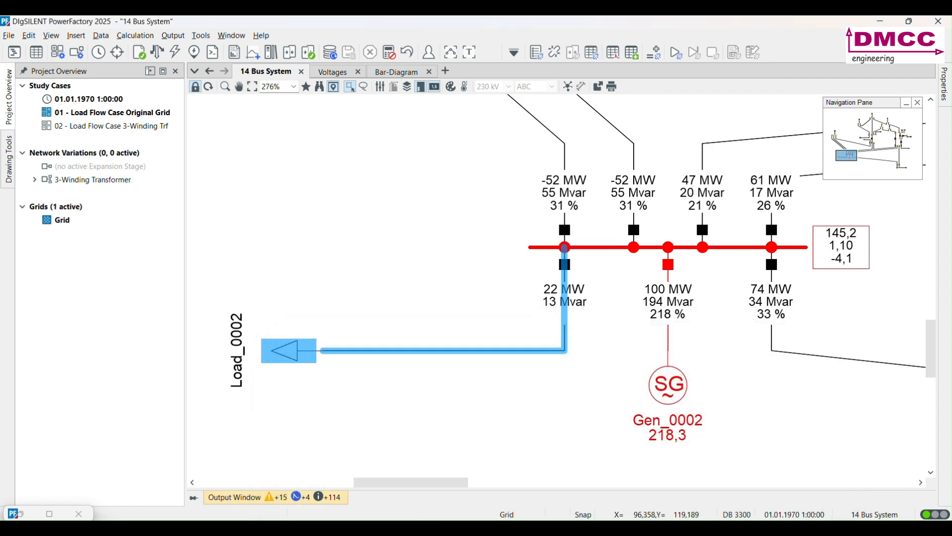
# - Examine the P and Q voltage dependence coefficients and exponents in a new General Load Type for Load_0002, and discard the type
pyautogui.click(246, 167)
pyautogui.click(176, 51)
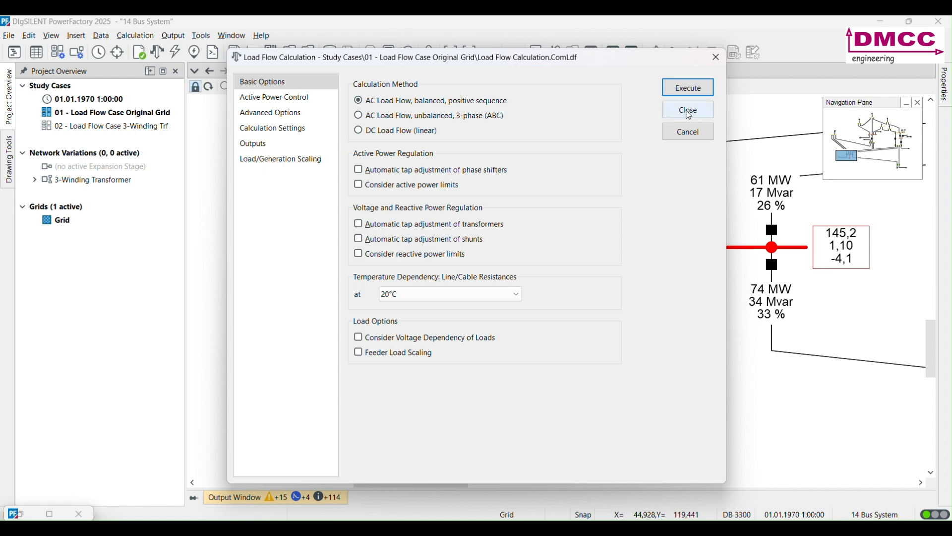
pyautogui.click(676, 131)
pyautogui.doubleClick(285, 351)
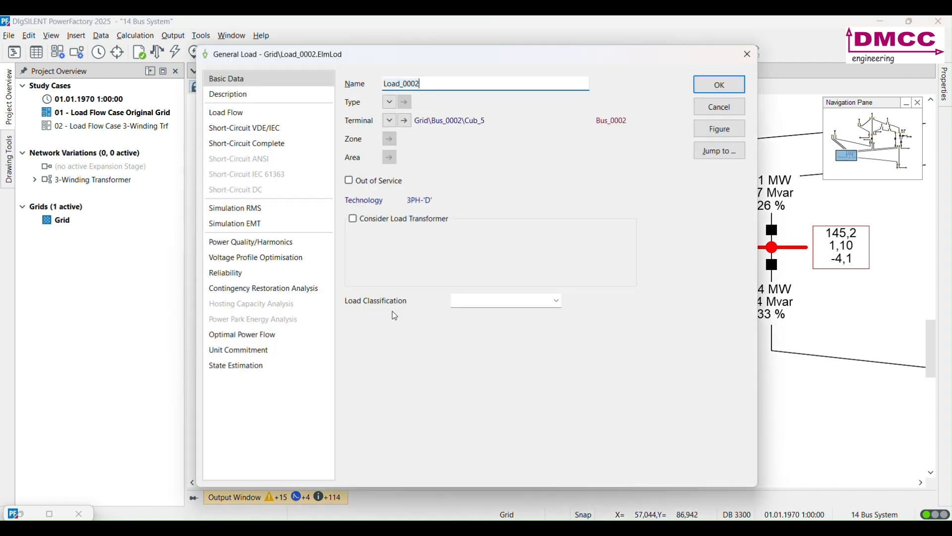
pyautogui.click(390, 102)
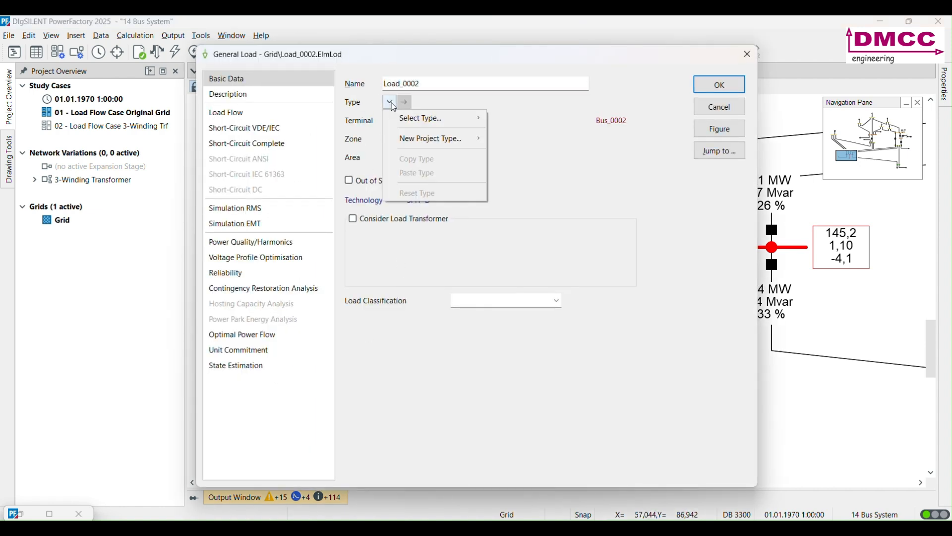
pyautogui.moveTo(403, 139)
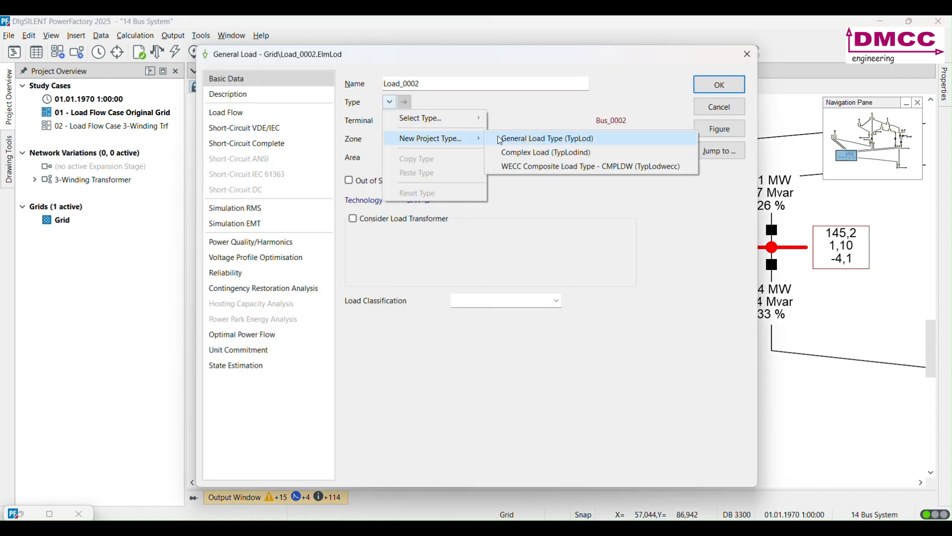
pyautogui.click(528, 141)
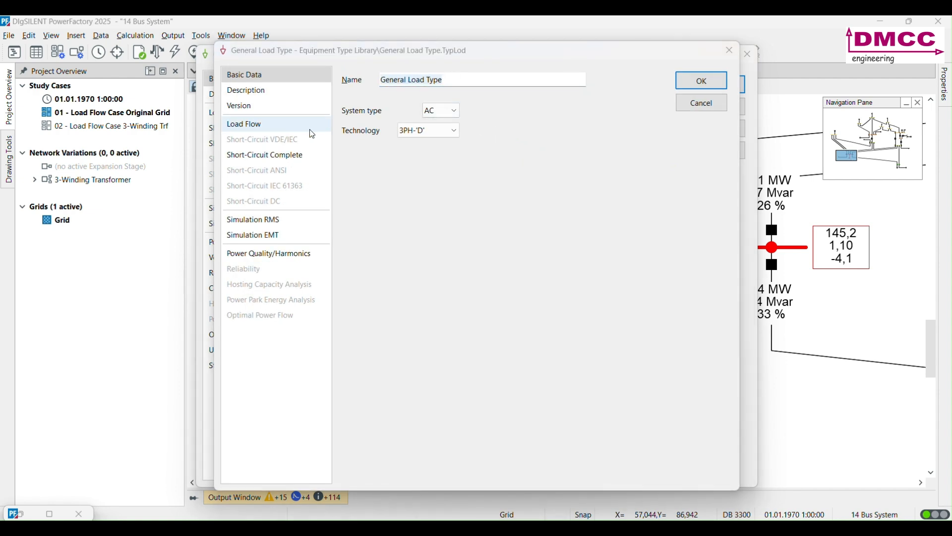
pyautogui.click(273, 130)
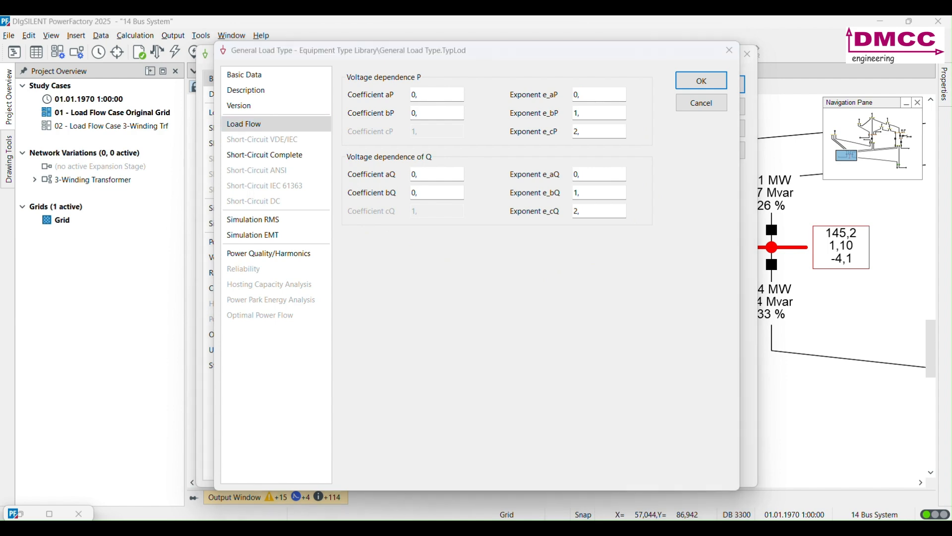
pyautogui.click(695, 102)
pyautogui.click(733, 110)
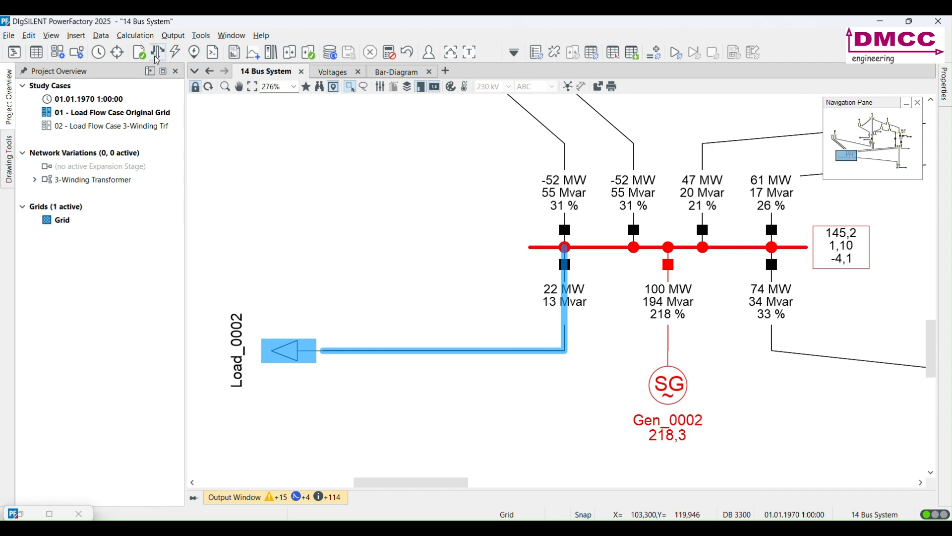
# - Open the load flow calculation's basic options to review Feeder Load Scaling
pyautogui.click(175, 52)
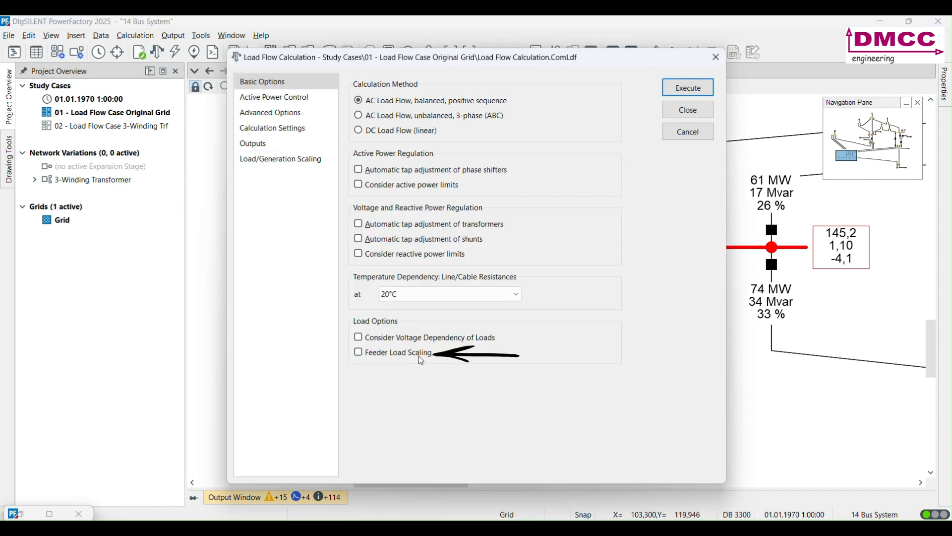